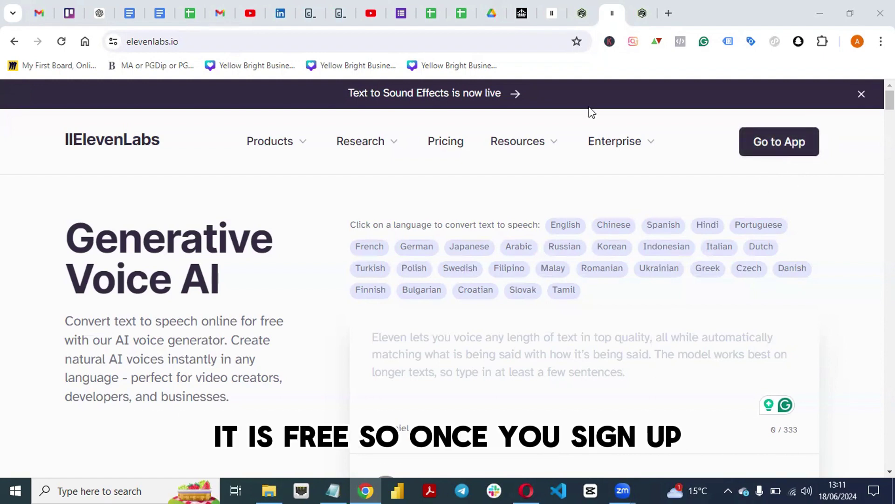
Step: Return to the Speech Synthesis app and erase the leftover test text, leaving 0 of 5000 characters
left_click(551, 21)
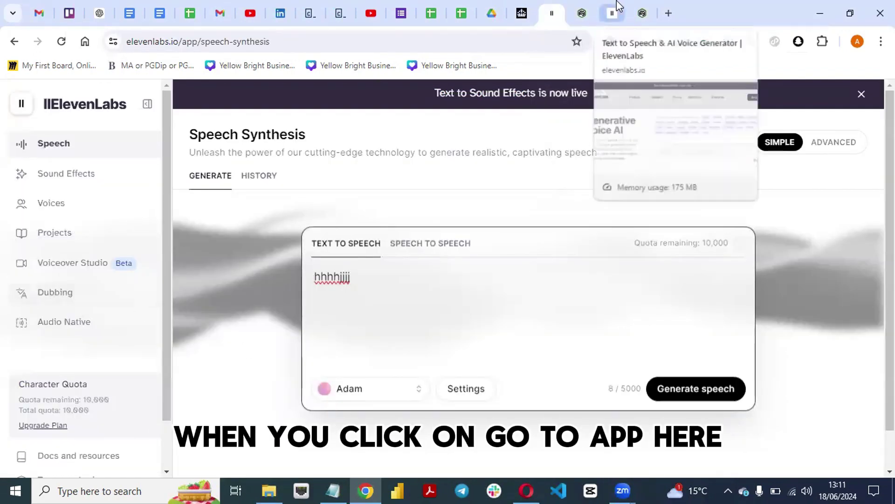
left_click(611, 14)
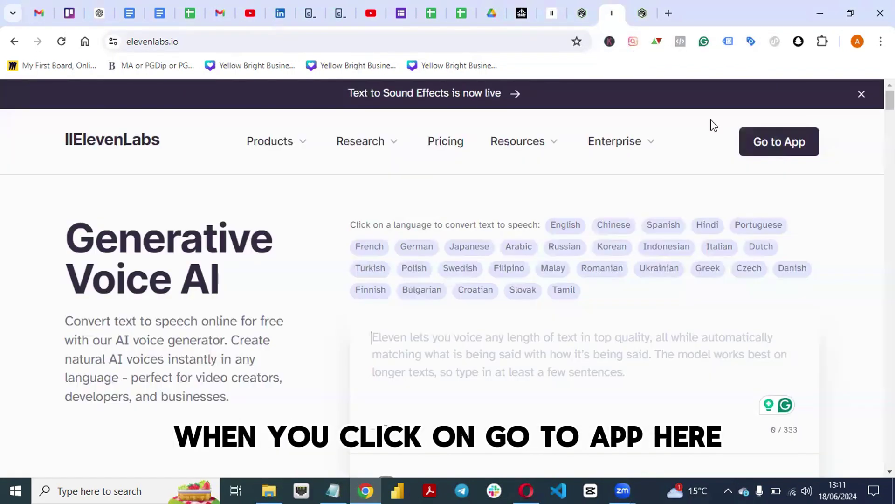
left_click(553, 13)
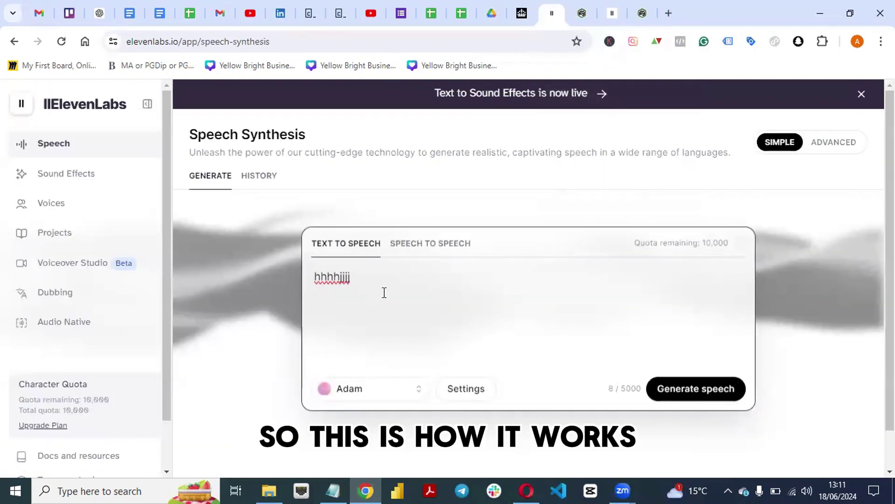
key("BackSpace")
key("BackSpace")
key("BackSpace")
key("BackSpace")
key("BackSpace")
key("BackSpace")
key("BackSpace")
key("BackSpace")
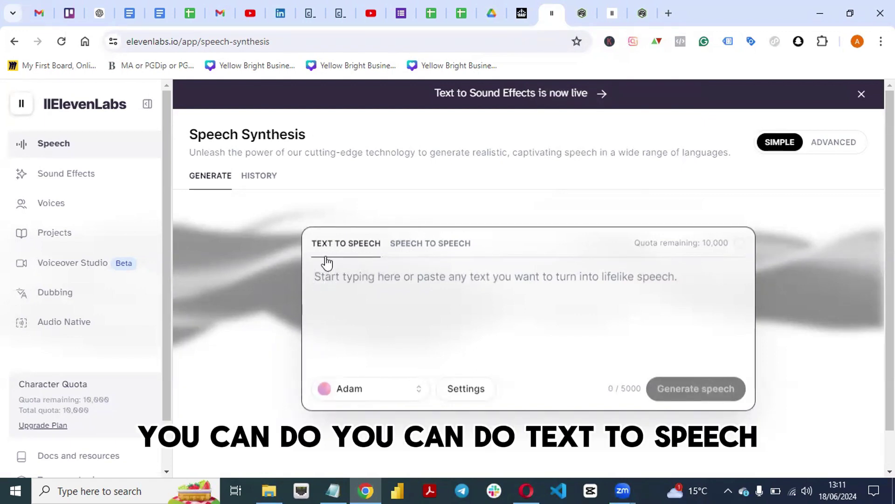
Step: Copy the Hello Guys tutorial script from Notepad into the text-to-speech box (528 characters)
left_click(429, 257)
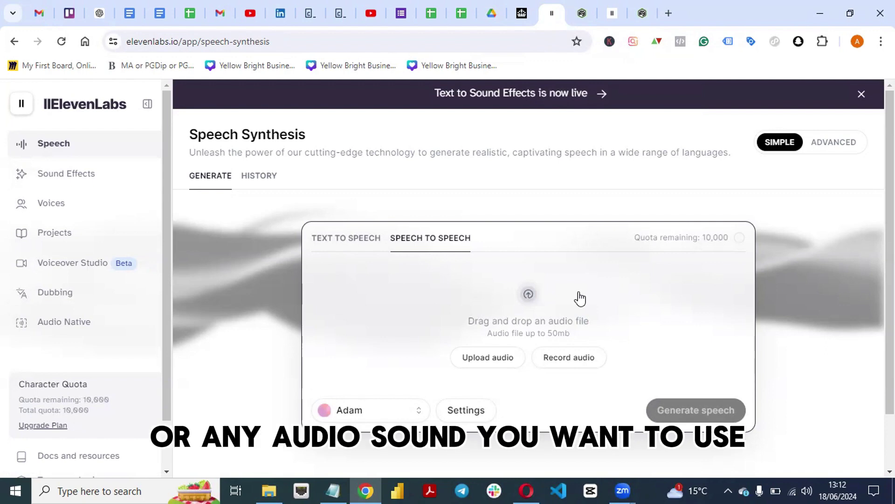
left_click(340, 247)
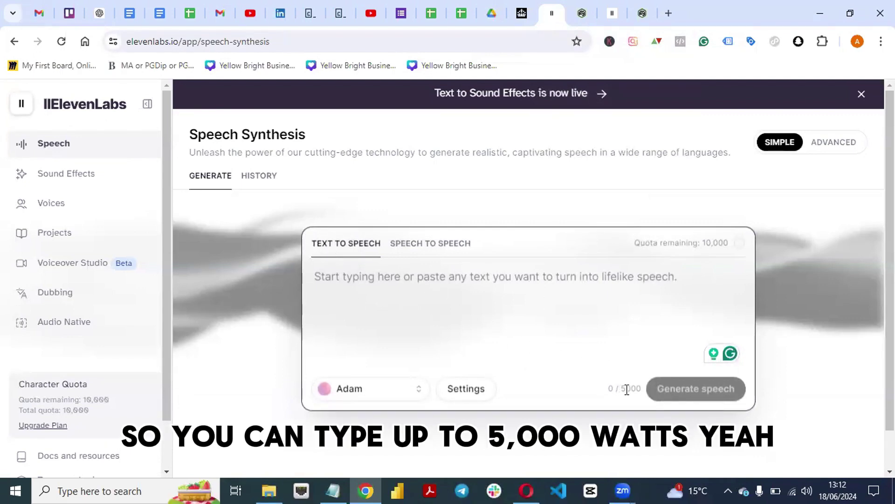
mouse_move(627, 390)
left_click(333, 490)
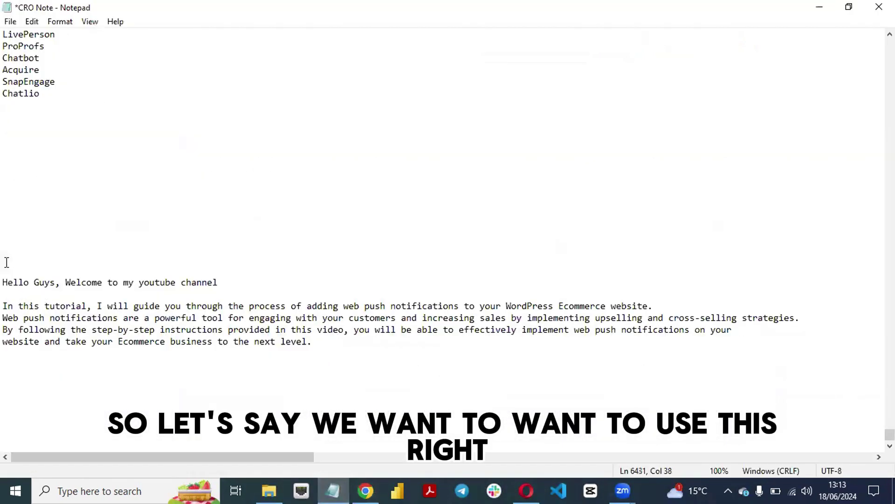
left_click_drag(7, 259, 362, 377)
key("ctrl+c")
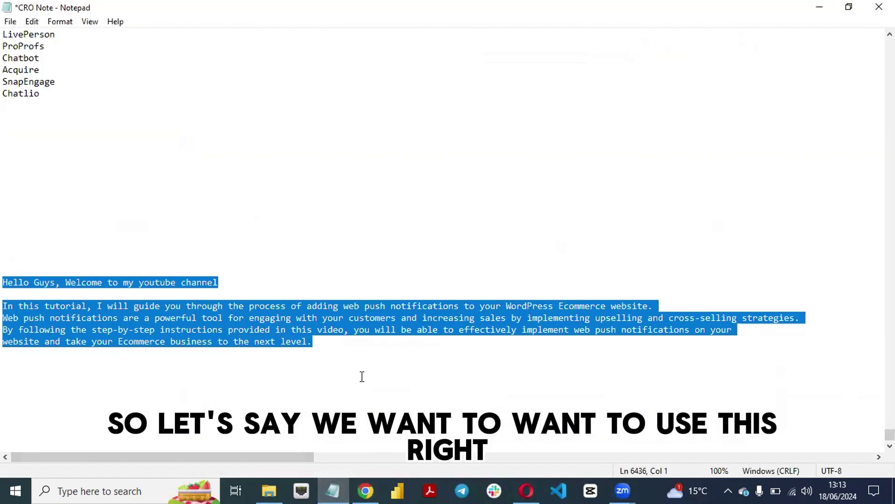
left_click(365, 491)
left_click(326, 286)
key("ctrl+v")
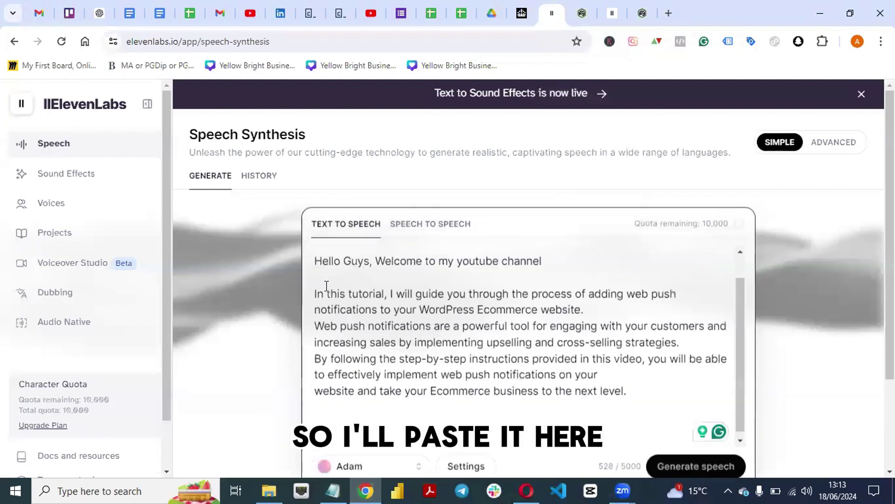
Step: Preview the Adam, Alice, Arnold and Brian voices, then select Brian as the reading voice
scroll(692, 209, "down", 2)
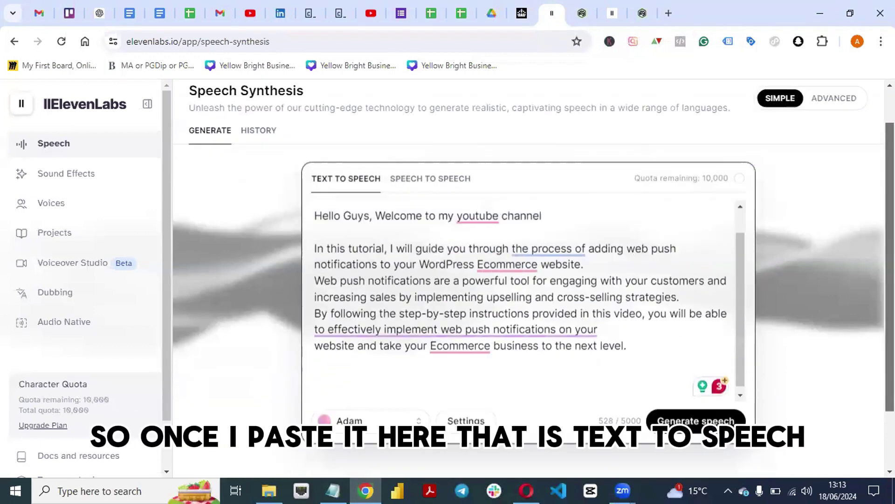
scroll(691, 209, "up", 2)
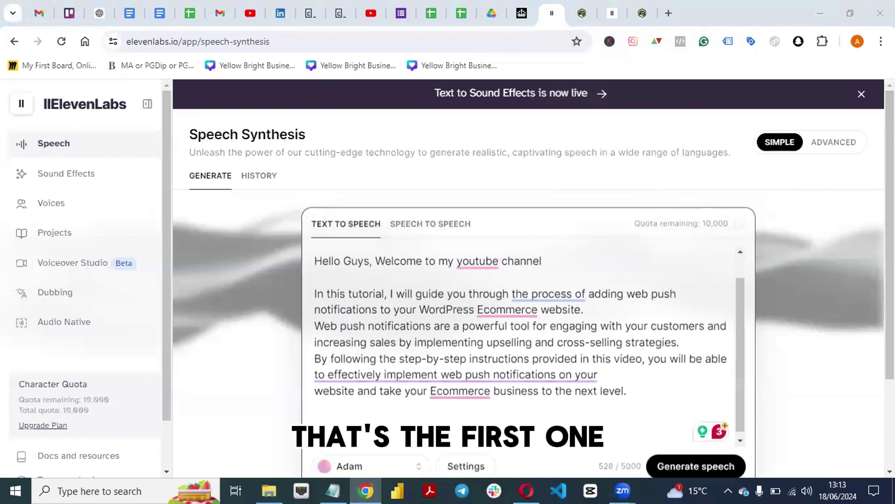
scroll(534, 280, "down", 2)
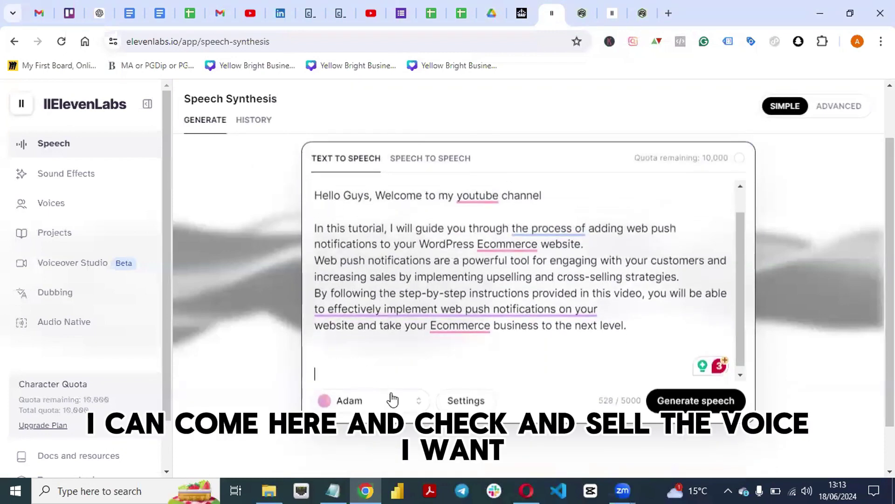
mouse_move(395, 408)
left_click(394, 401)
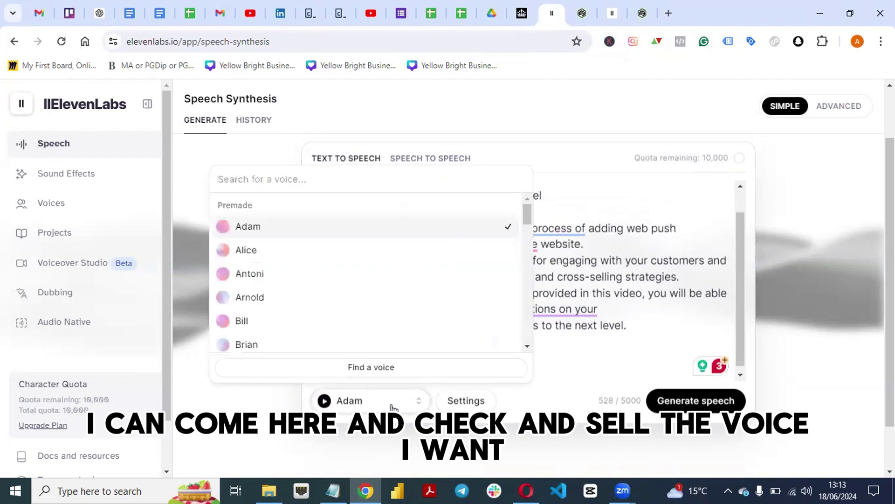
mouse_move(238, 227)
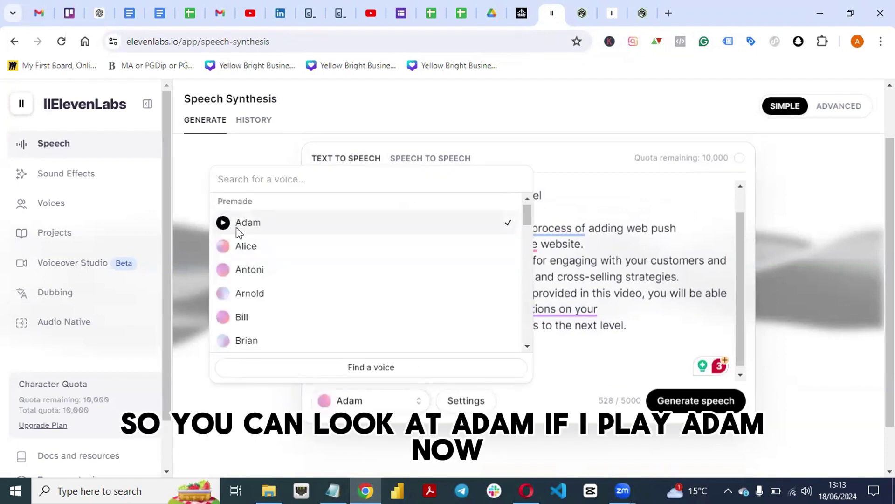
left_click(223, 223)
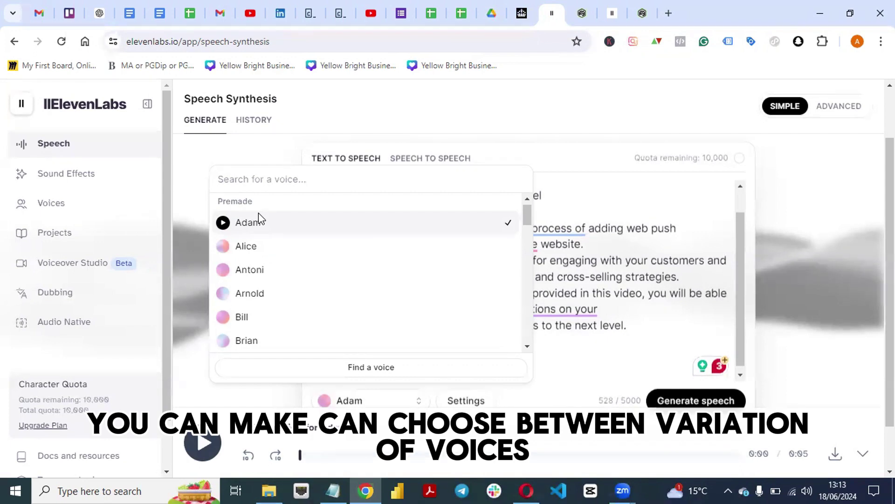
left_click(223, 246)
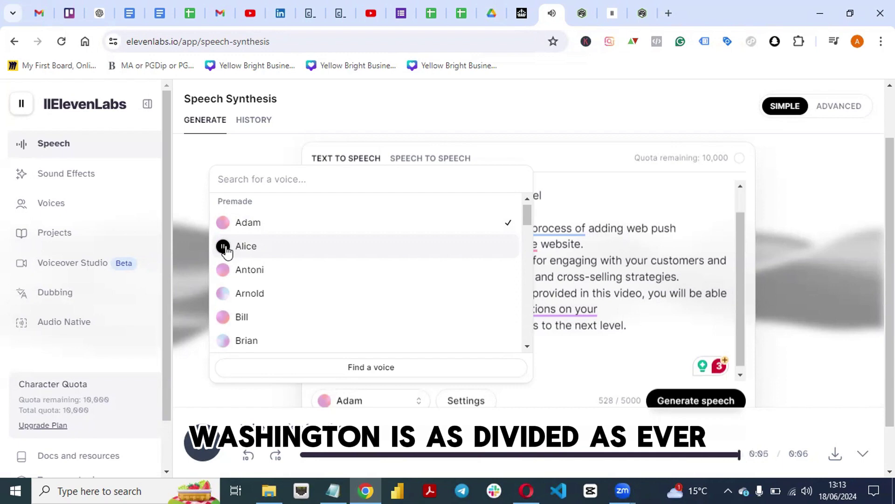
left_click(223, 298)
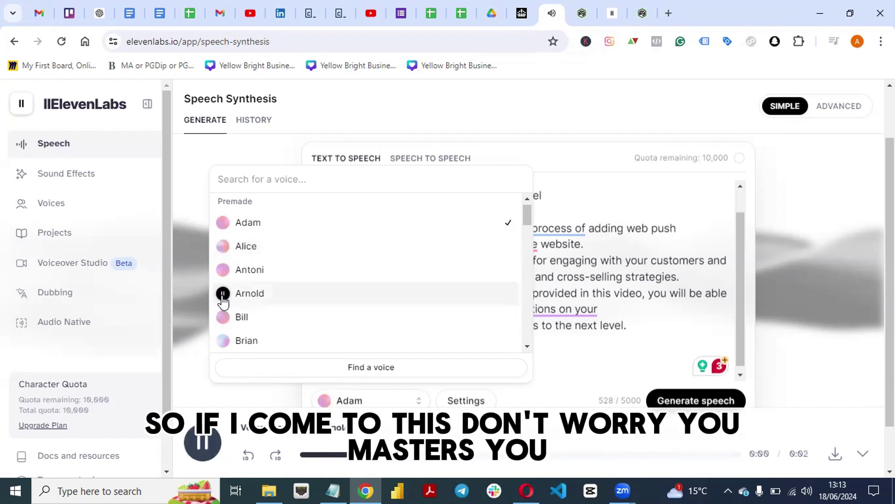
left_click(221, 344)
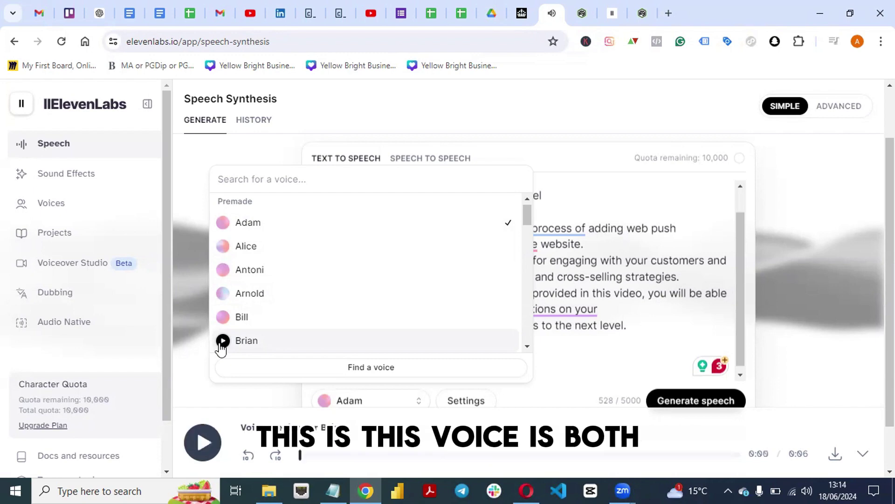
left_click(254, 344)
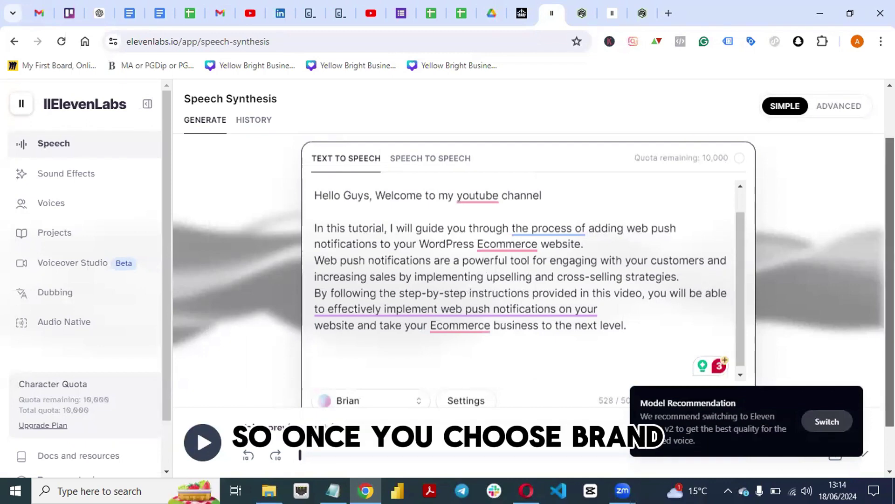
Step: Show Brian's voice settings: Eleven Multilingual v2 model, speaker boost on, no style exaggeration
scroll(684, 274, "down", 1)
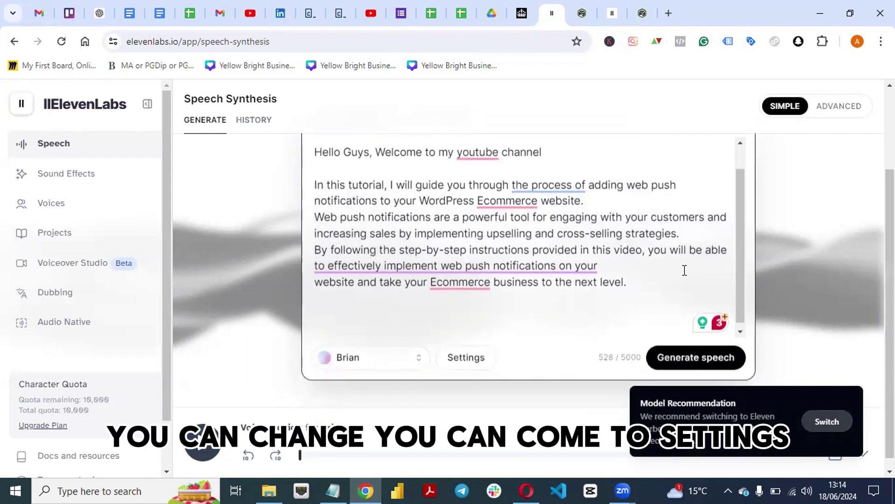
left_click_drag(741, 249, 740, 195)
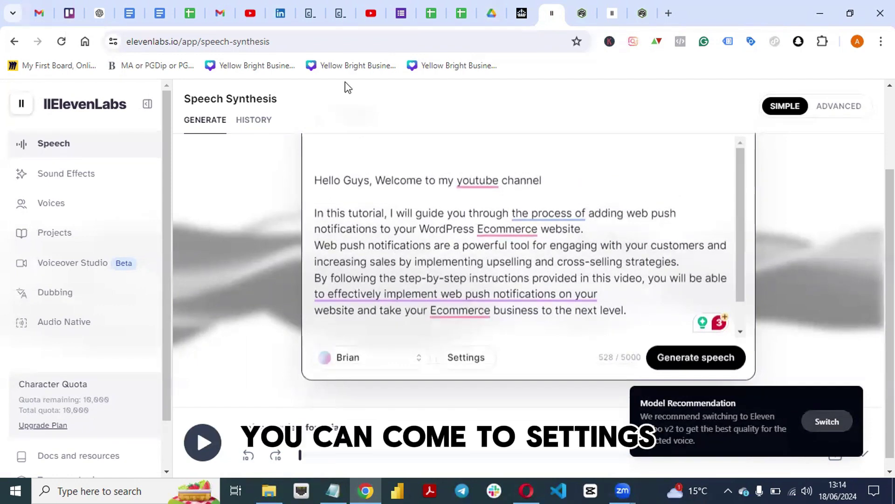
left_click(461, 360)
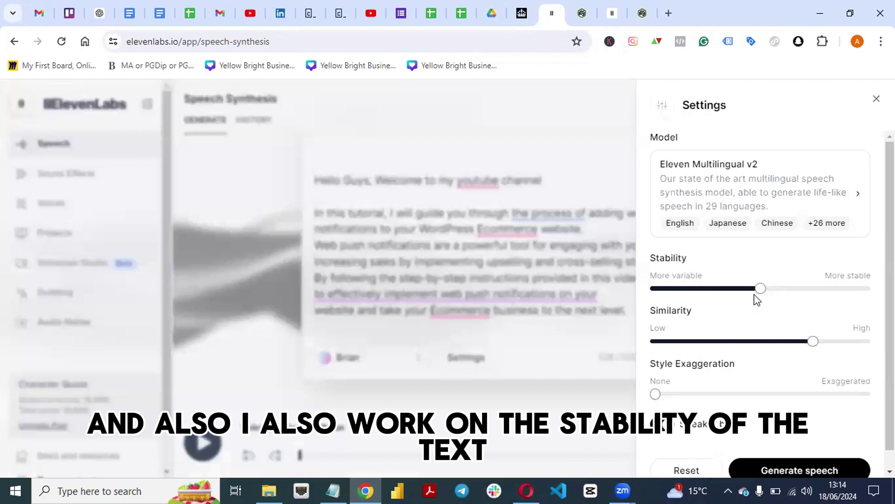
scroll(698, 316, "down", 1)
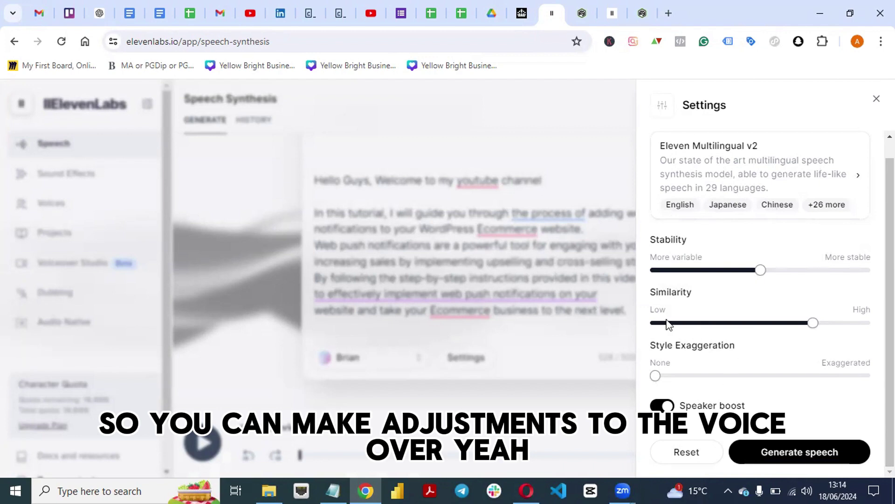
Step: Close the voice settings and generate the script's reading in Brian's voice
left_click(876, 99)
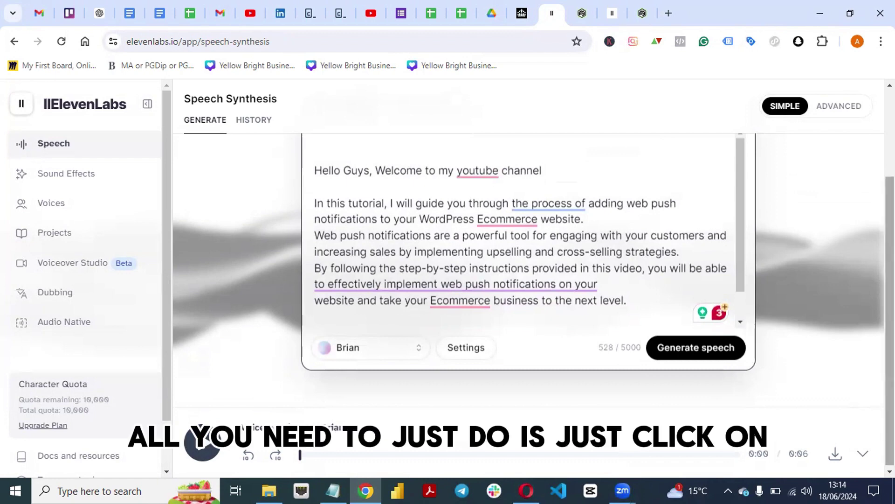
scroll(779, 370, "up", 2)
scroll(793, 312, "down", 2)
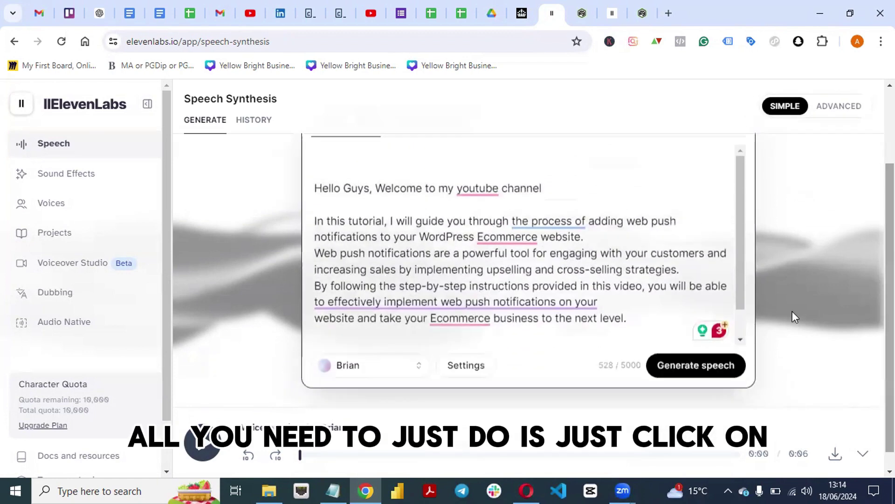
left_click(703, 371)
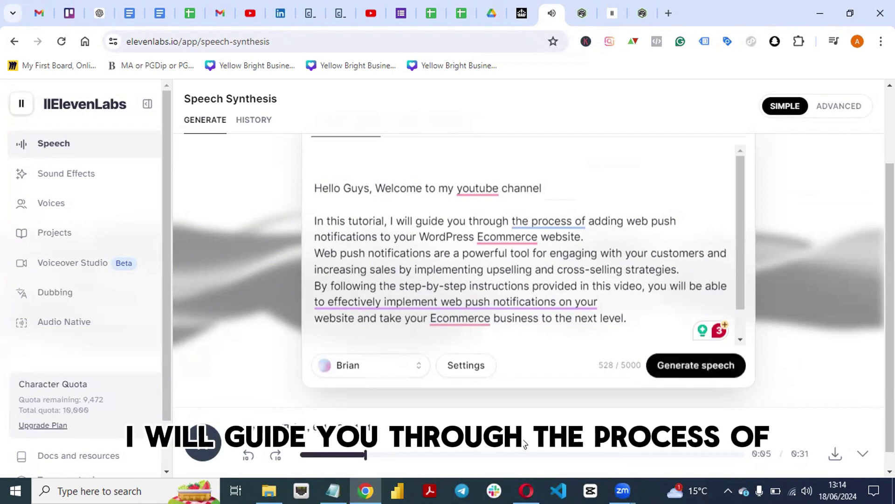
Step: Download Brian's 31-second reading as a 489 KB MP3 and close the downloads list
scroll(835, 304, "up", 2)
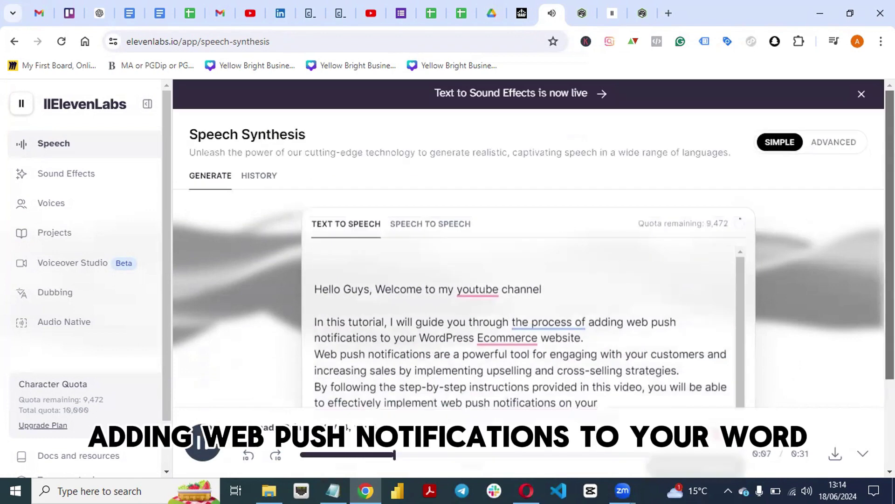
scroll(597, 280, "down", 1)
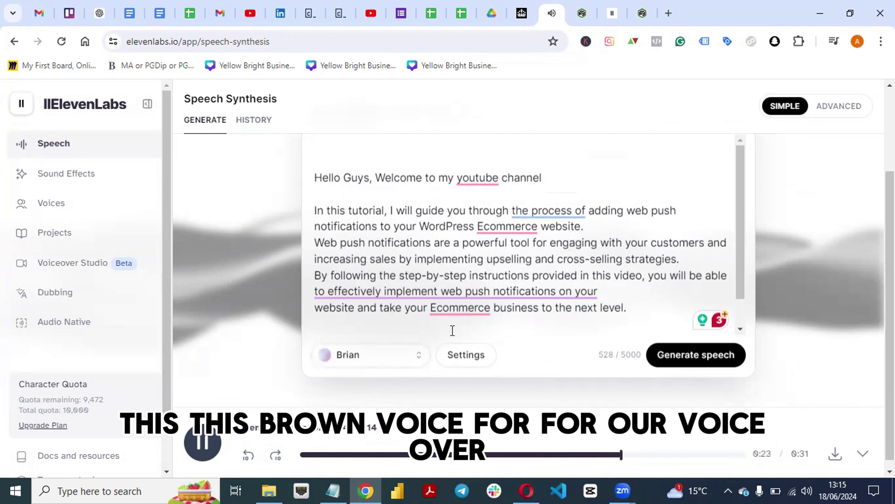
scroll(872, 257, "up", 1)
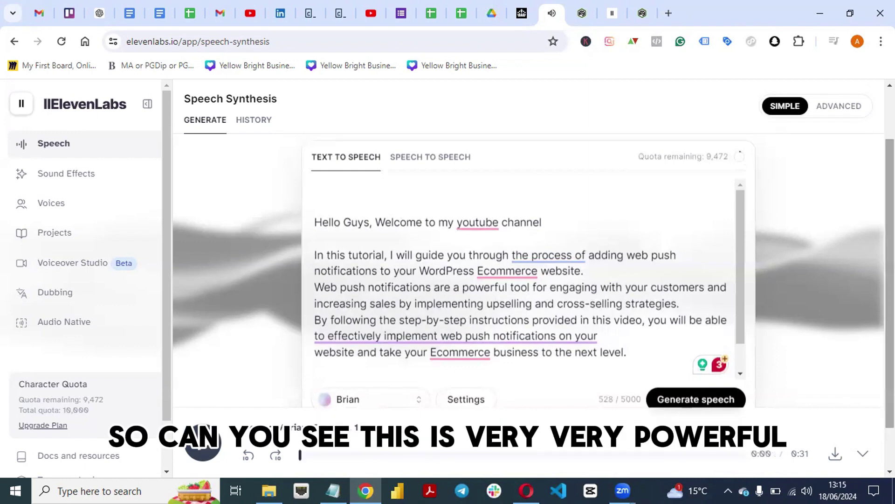
scroll(812, 282, "down", 1)
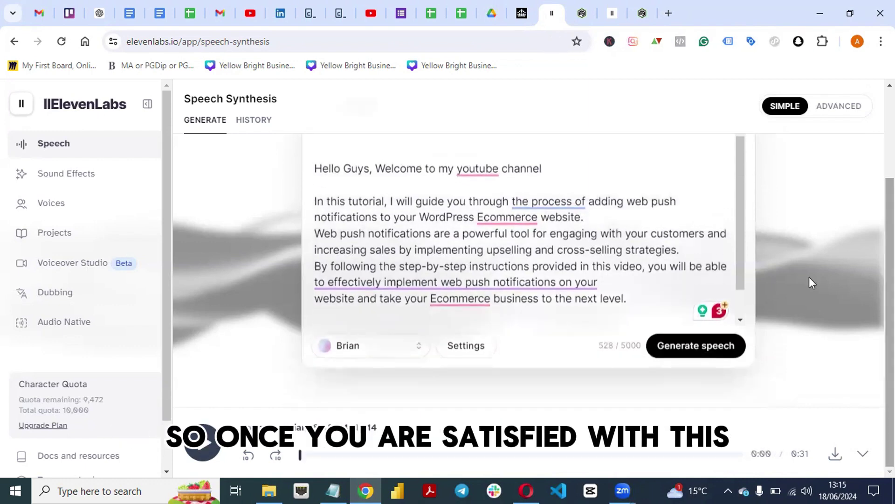
left_click(834, 453)
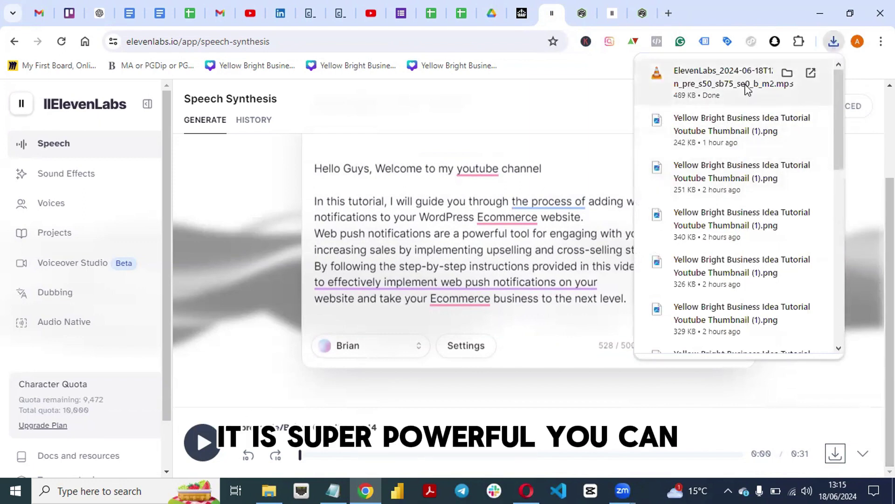
left_click(234, 287)
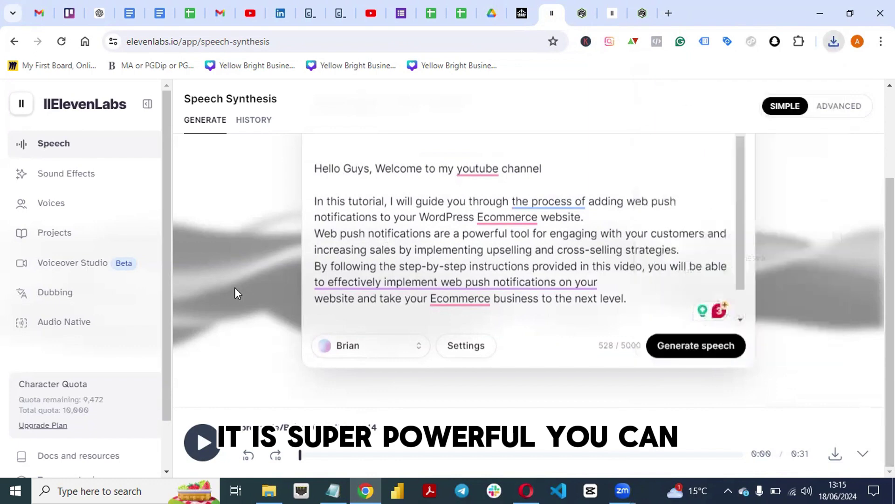
left_click(380, 355)
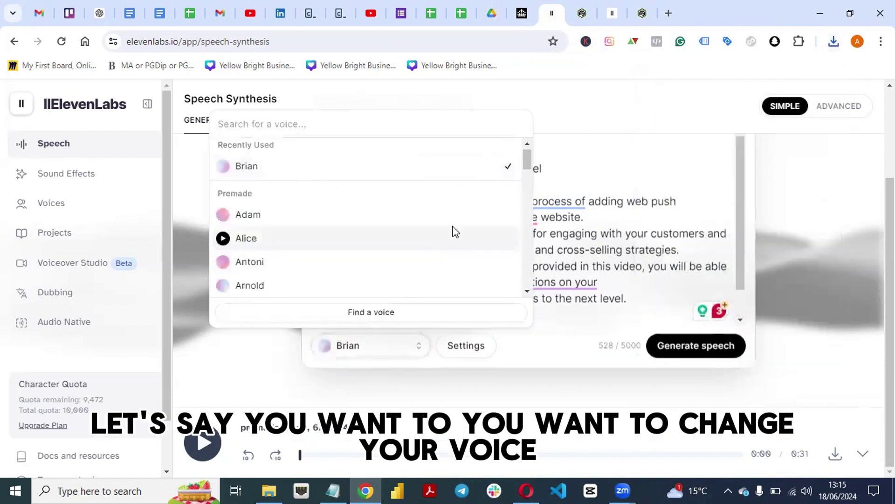
Step: Preview the Antoni and Charlotte voices and select Charlotte as the narration voice
left_click(223, 263)
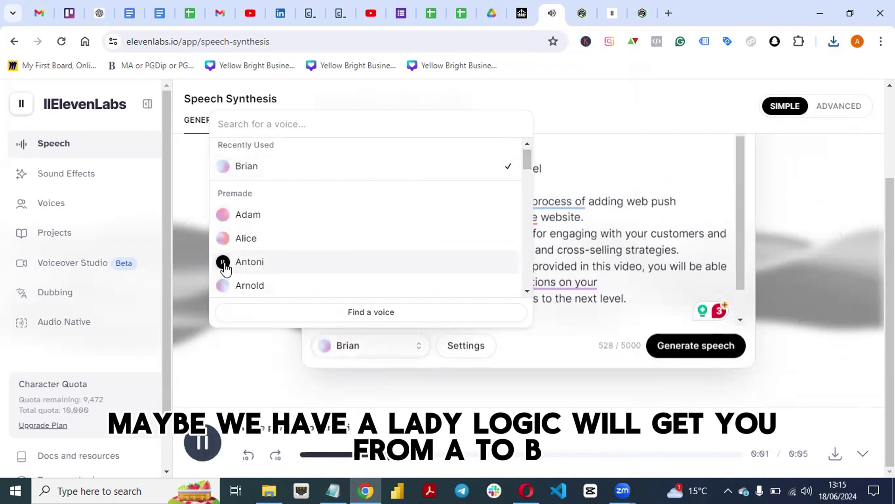
left_click_drag(523, 155, 509, 182)
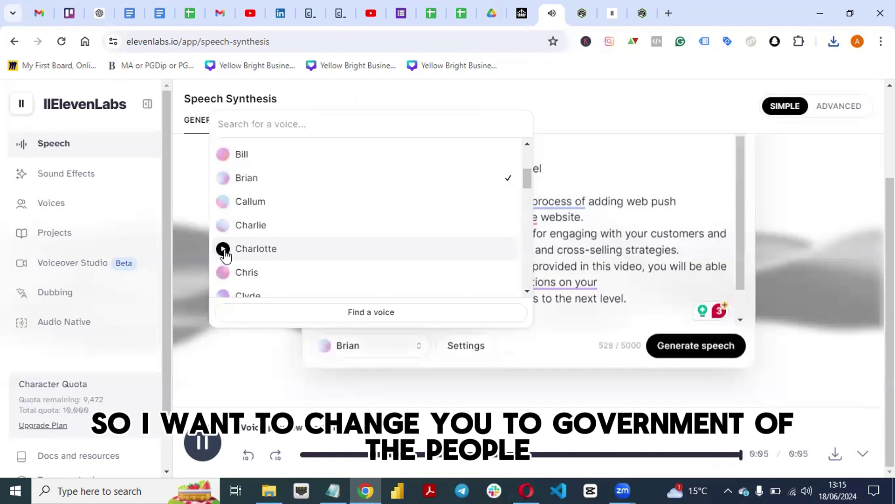
left_click(224, 251)
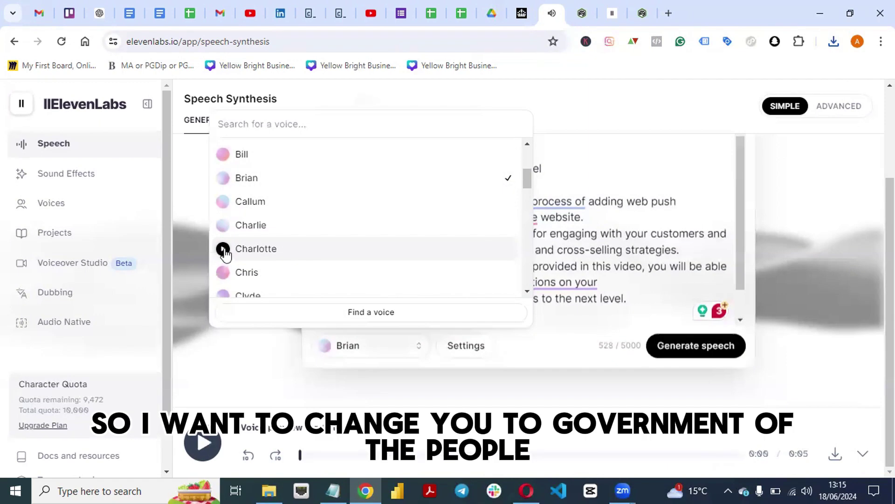
left_click(267, 251)
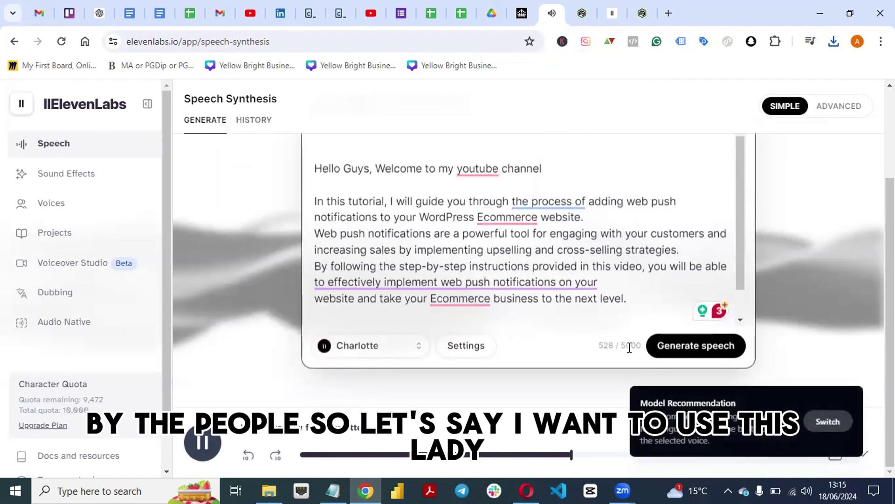
Step: Generate the 38-second Charlotte reading and dismiss the model recommendation notice
left_click(685, 348)
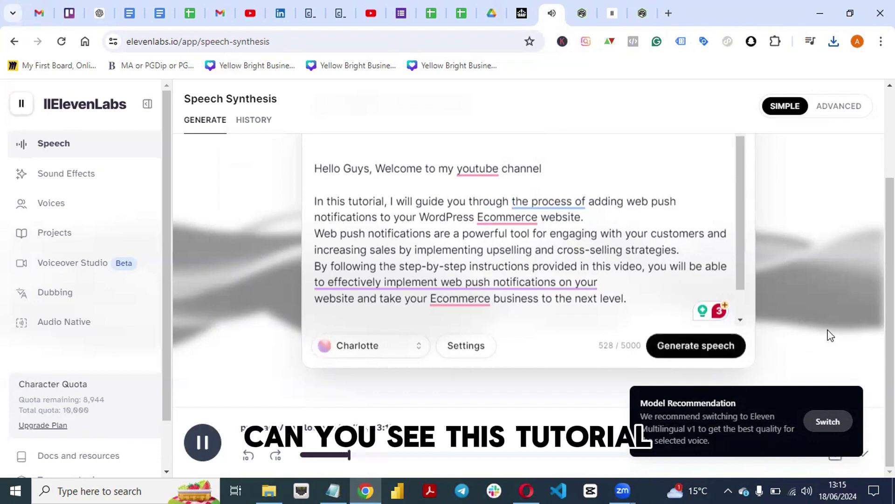
left_click(831, 422)
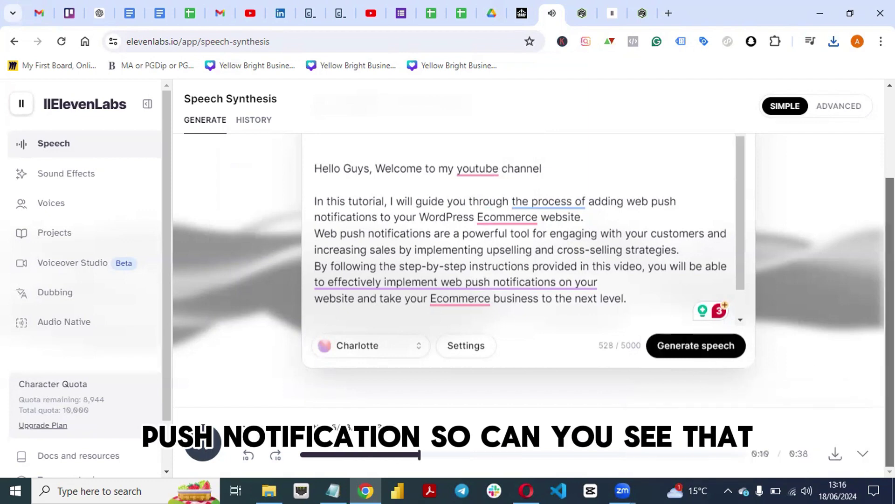
scroll(718, 391, "up", 2)
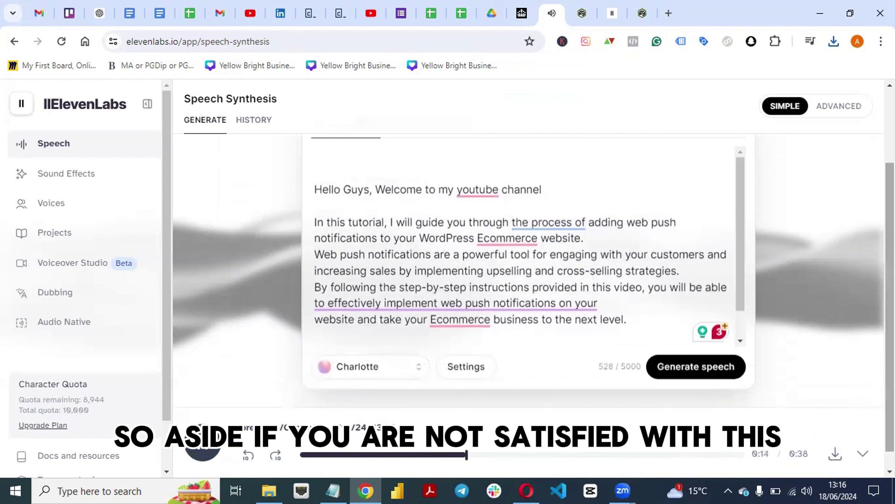
scroll(352, 252, "up", 3)
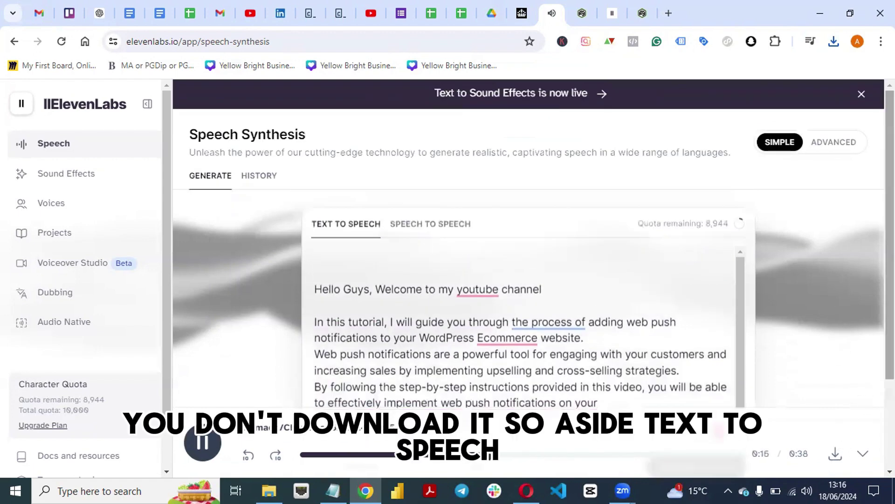
Step: Switch to Speech to Speech mode, stopping playback of the generated audio
left_click(438, 225)
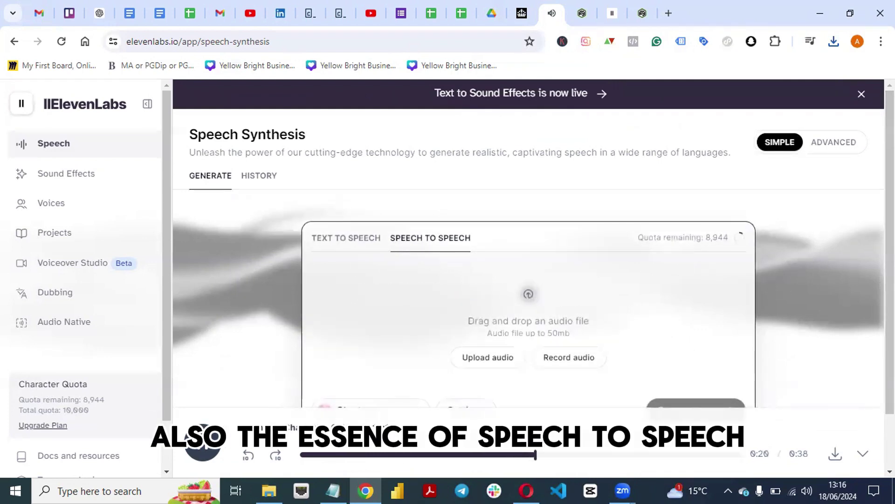
scroll(889, 280, "down", 2)
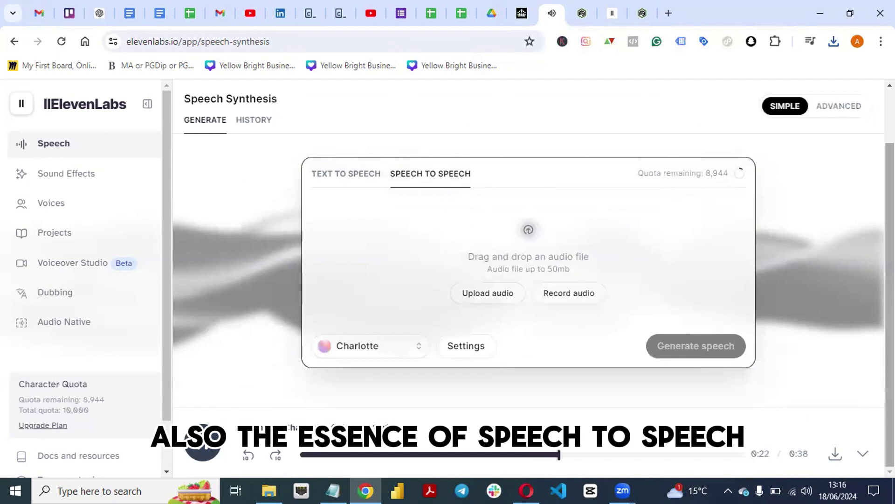
left_click(206, 448)
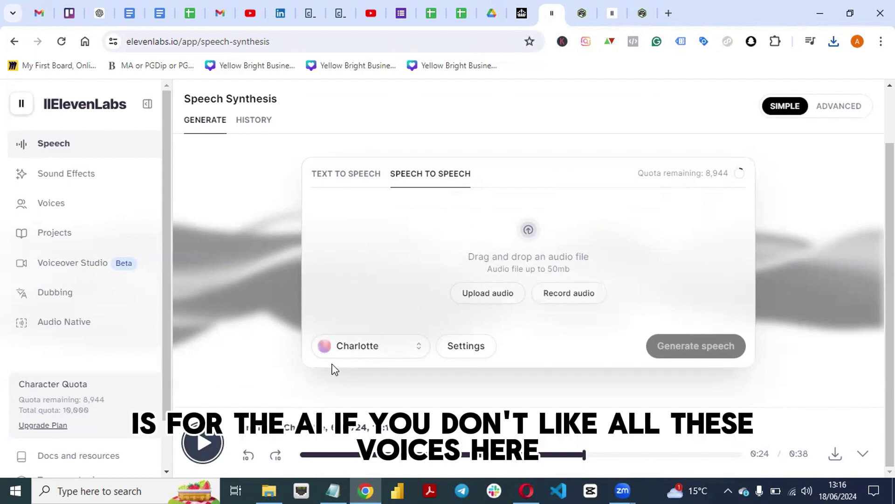
mouse_move(329, 347)
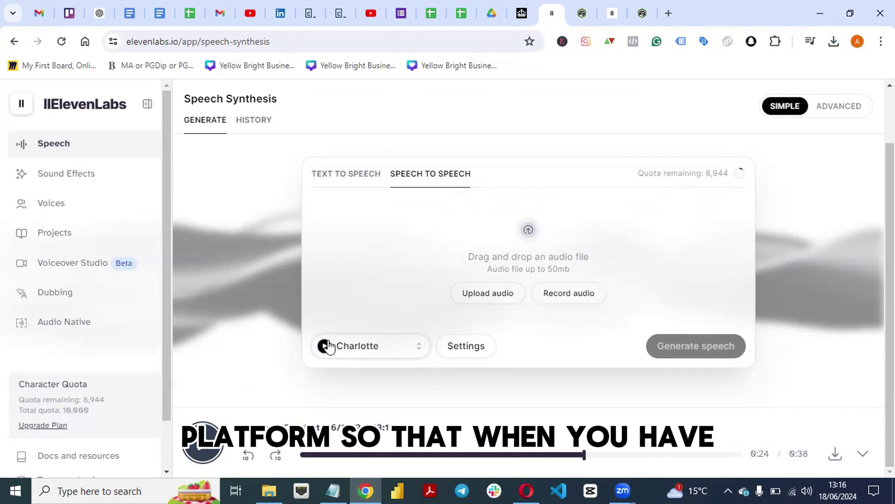
left_click(360, 183)
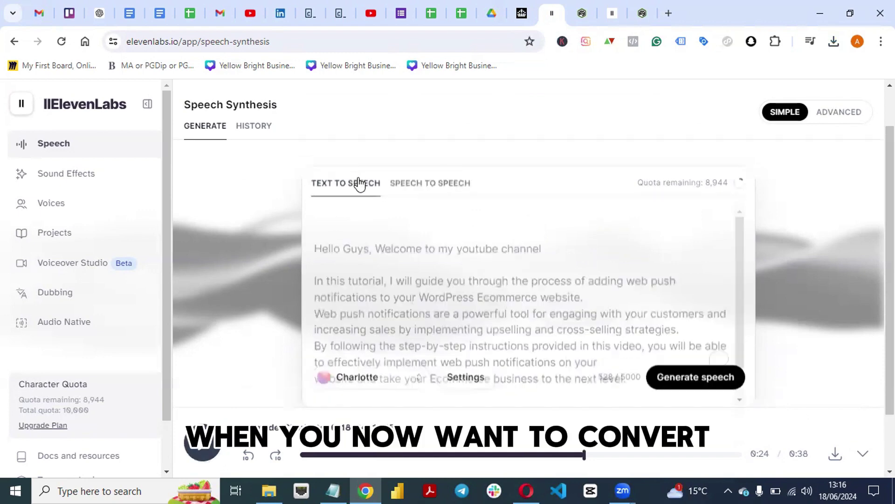
left_click(433, 183)
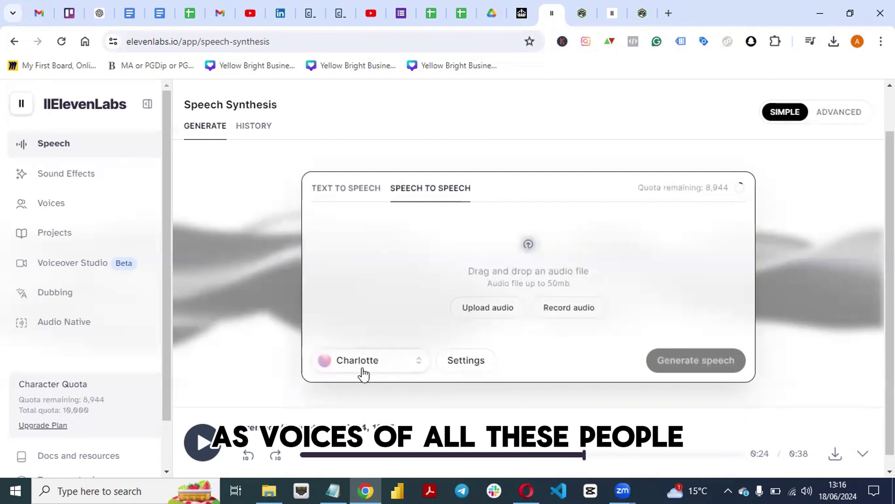
left_click(352, 207)
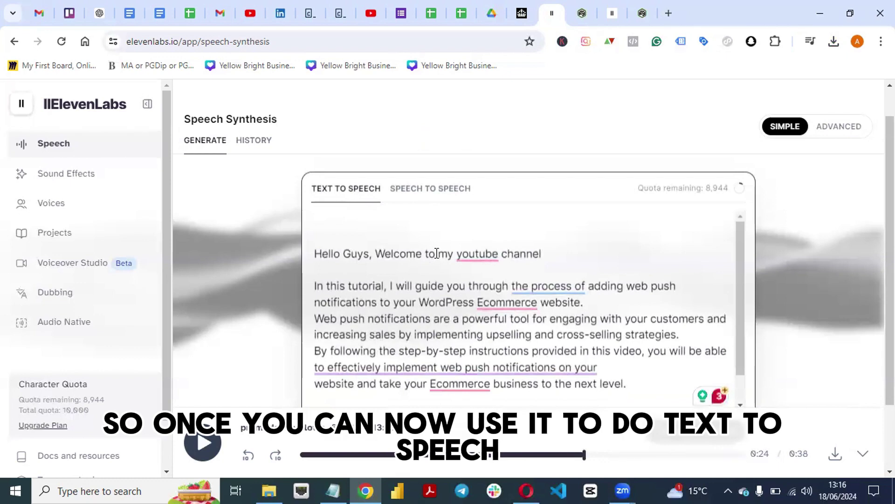
left_click(422, 191)
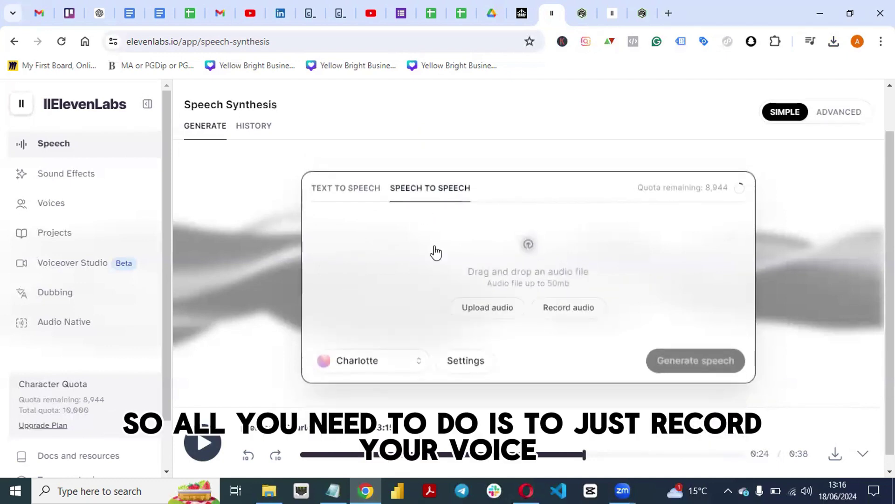
Step: Record a 13-second microphone clip, granting microphone access when prompted
left_click(566, 310)
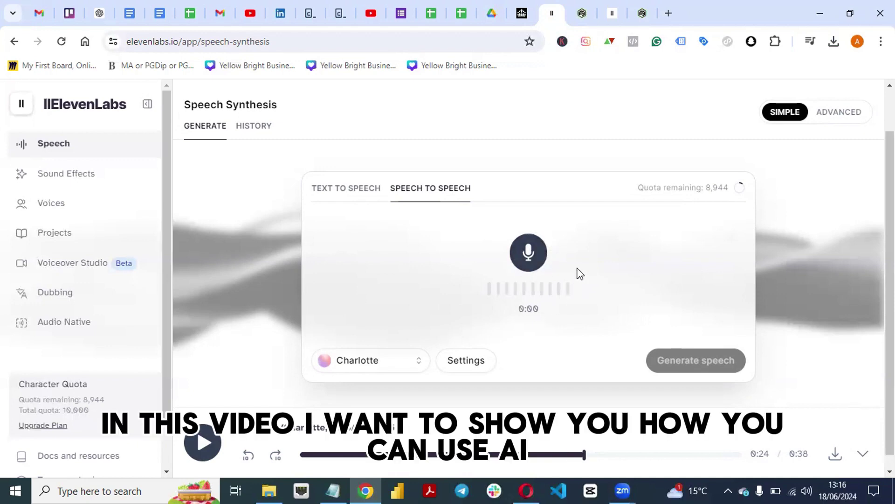
left_click(527, 253)
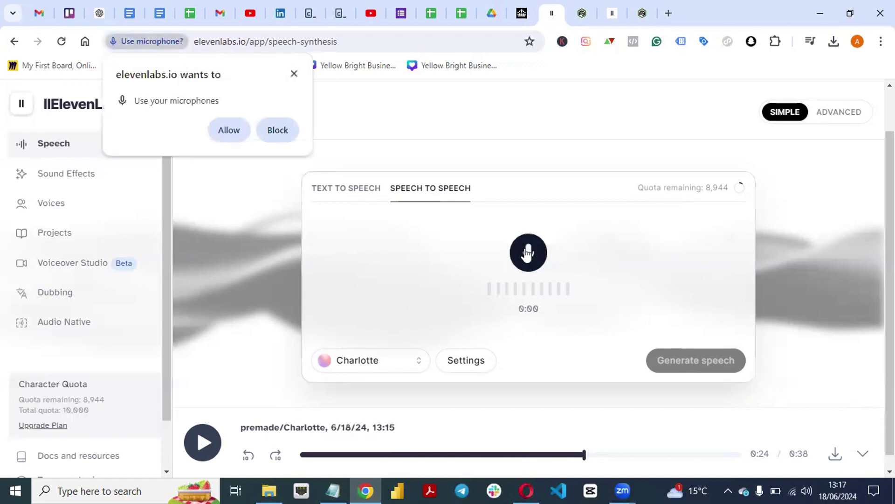
left_click(228, 131)
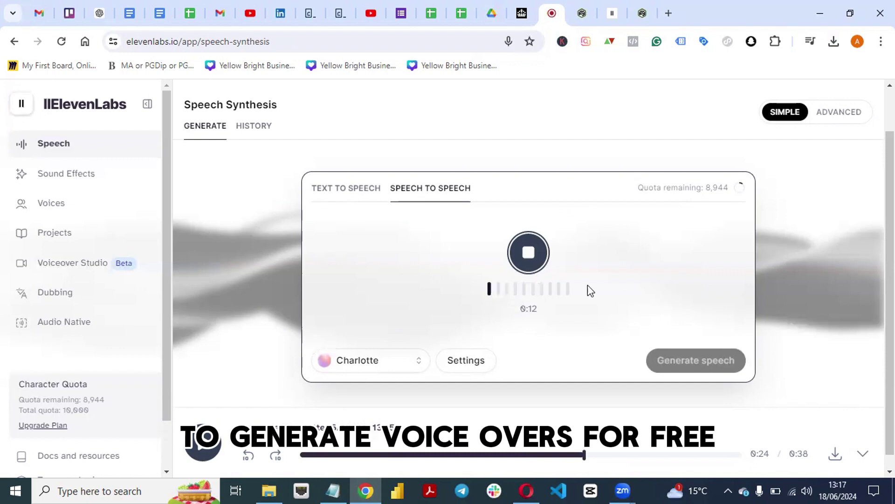
left_click(527, 263)
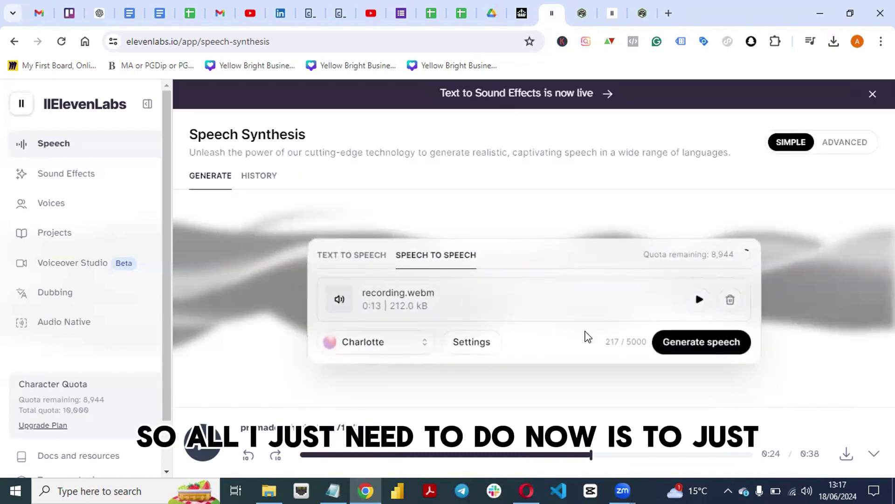
Step: Play back recording.webm, then convert it into a 13-second Charlotte-voice clip
left_click(698, 300)
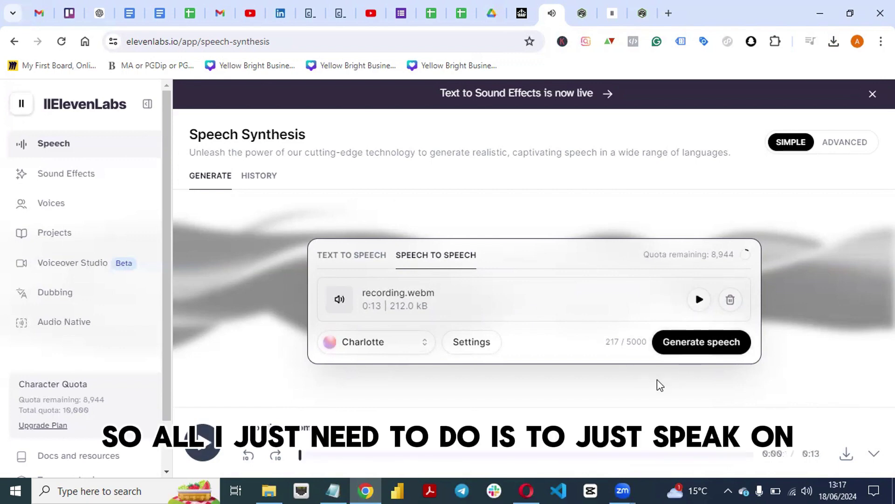
left_click(698, 351)
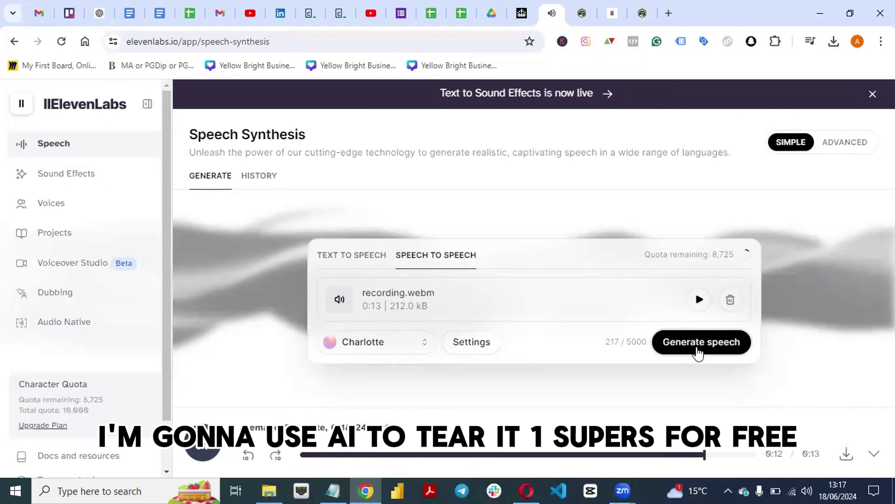
Step: Select Brian as the target voice and convert the recording, leaving 8,506 characters of quota
left_click(381, 347)
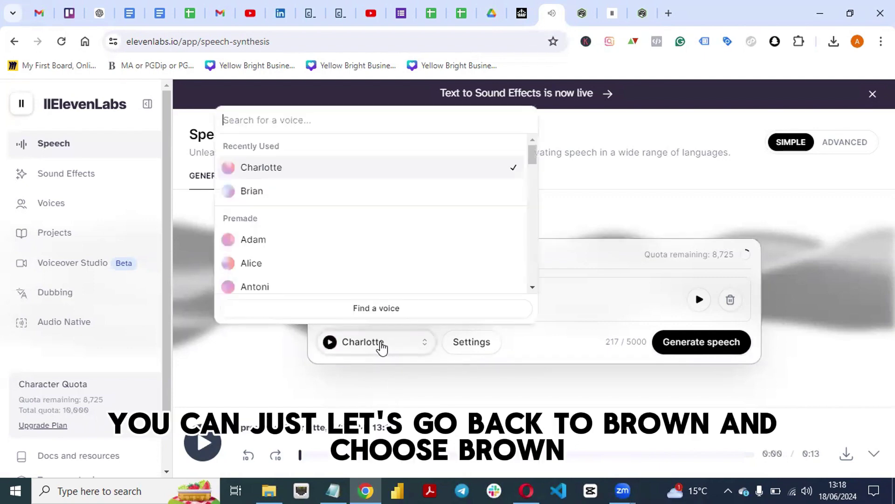
left_click(262, 195)
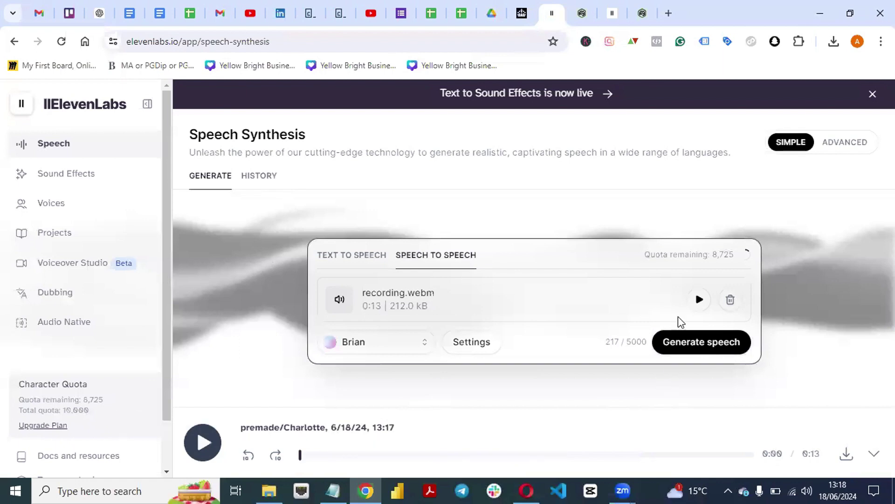
left_click(710, 354)
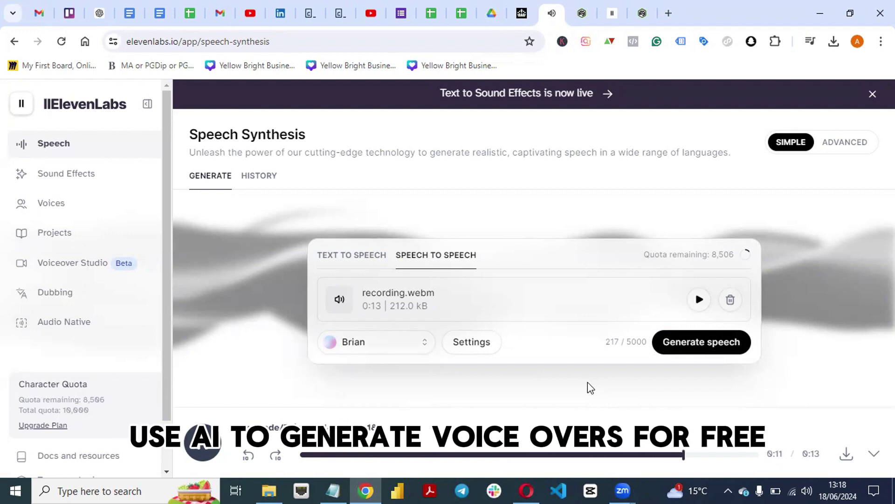
Step: Download the Brian-voice conversion as a 205 KB MP3
left_click(399, 348)
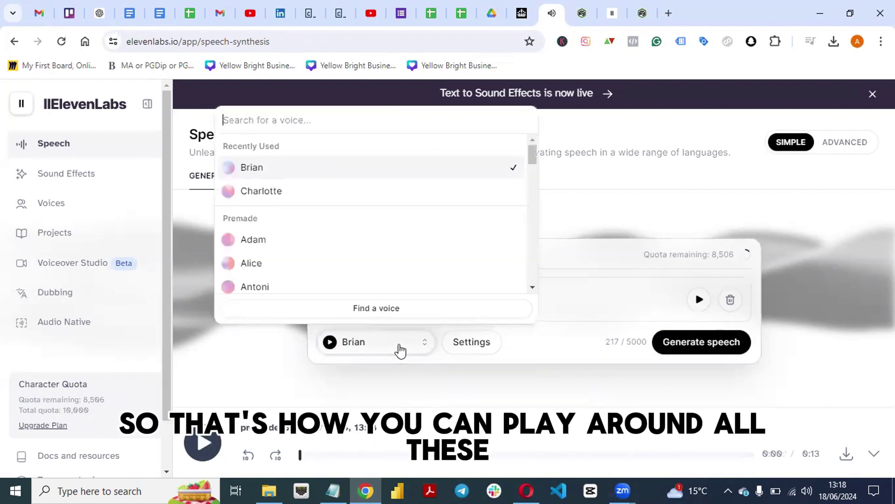
left_click(633, 199)
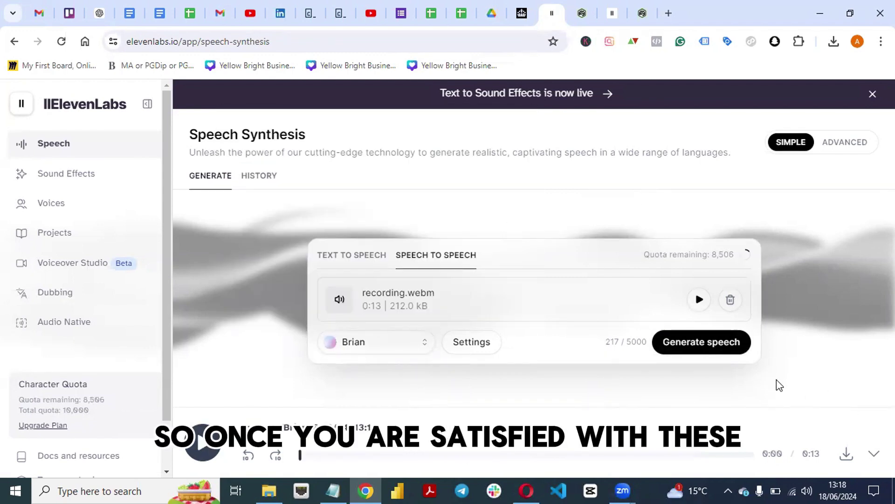
left_click(846, 455)
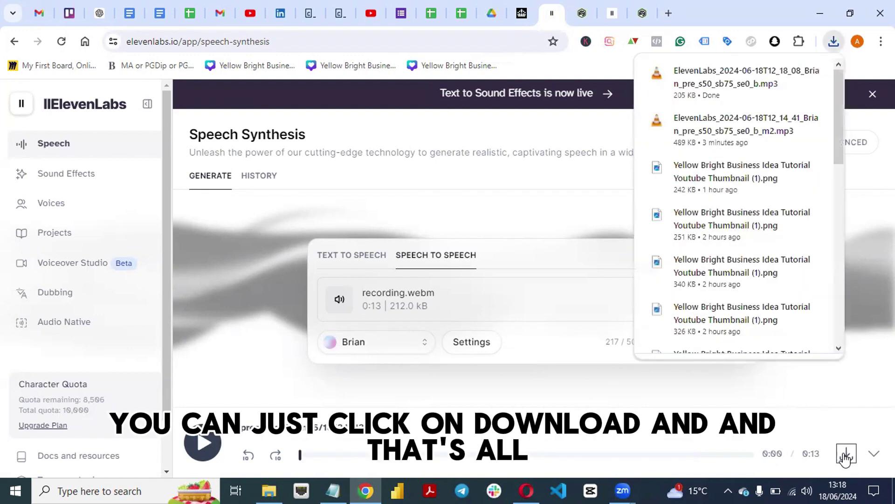
Step: Dismiss the downloads panel to reveal the recording.webm clip set to Brian
left_click(768, 410)
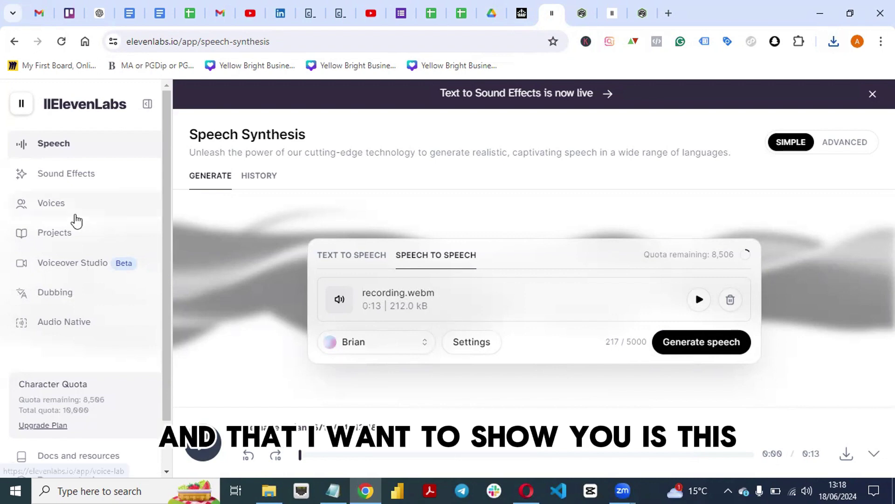
Step: On the Voices page, open the voice-type chooser with Voice Design, cloning and Voice Library
left_click(46, 222)
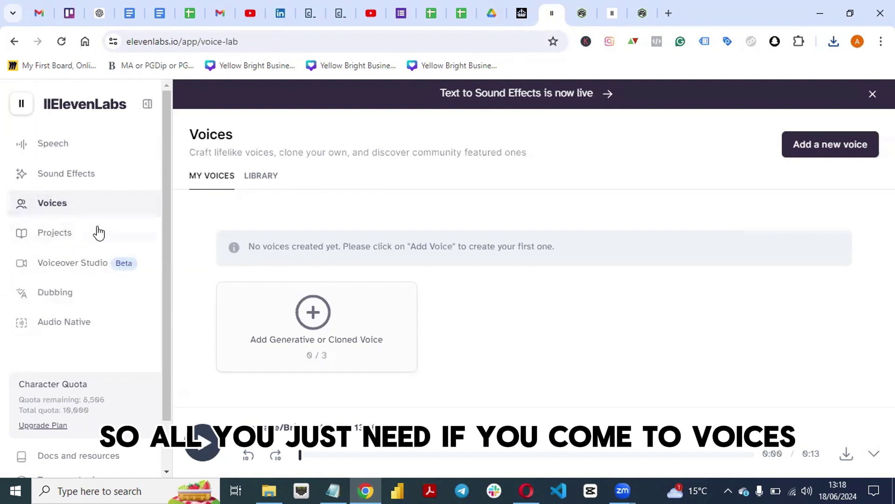
left_click(315, 322)
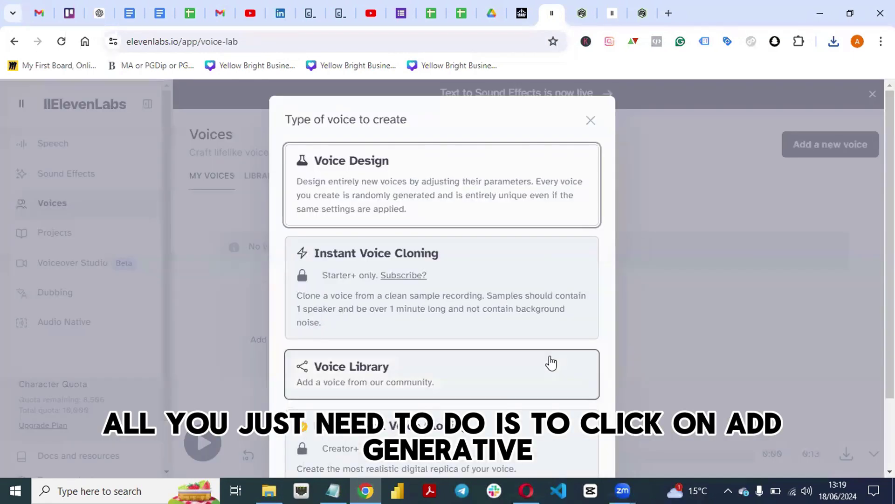
left_click(591, 120)
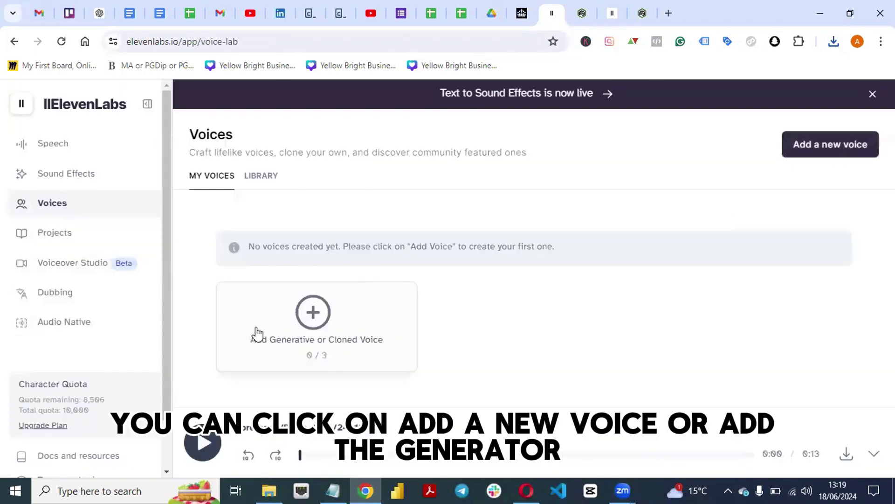
left_click(829, 154)
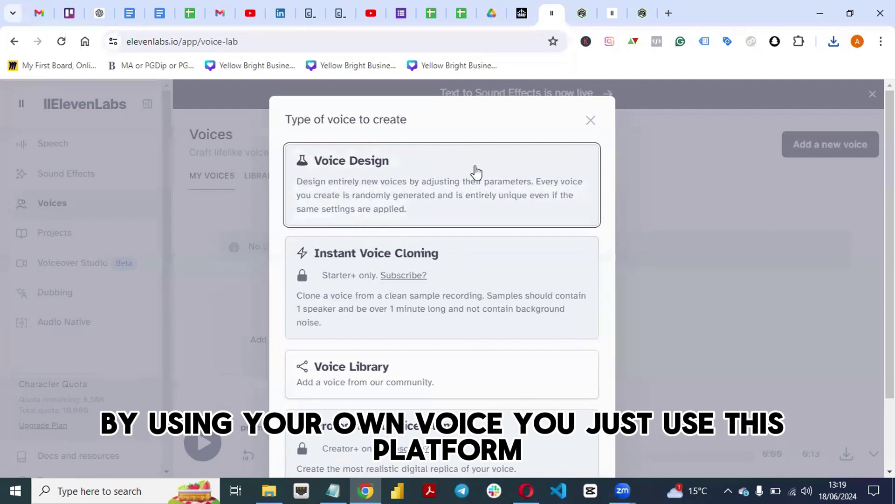
left_click(588, 120)
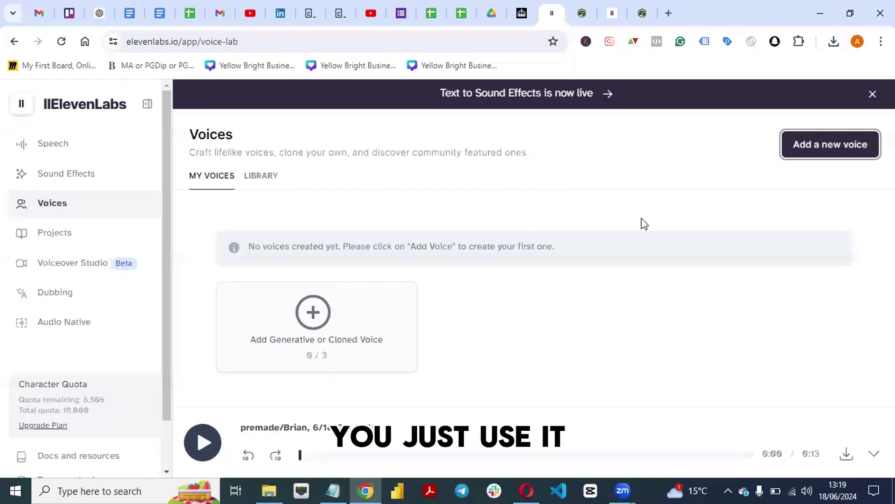
left_click(830, 145)
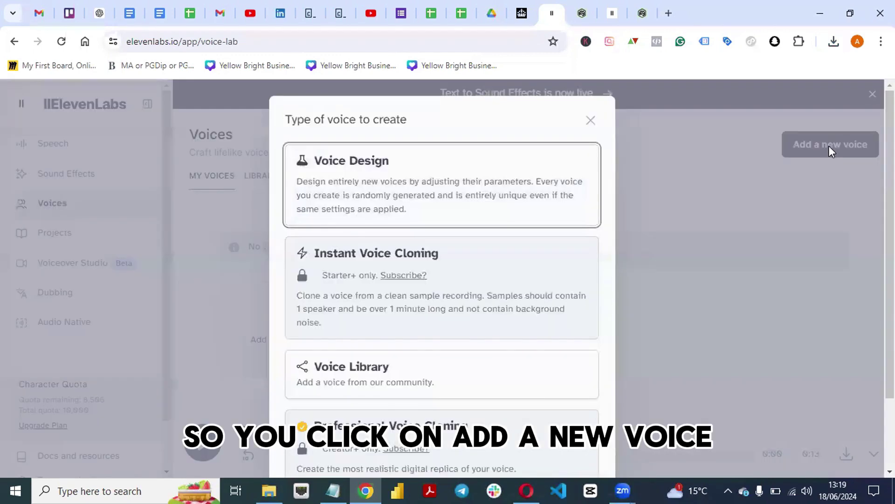
Step: Choose Voice Design and set Gender to Male, Age to Middle Aged and Accent to African
left_click(400, 187)
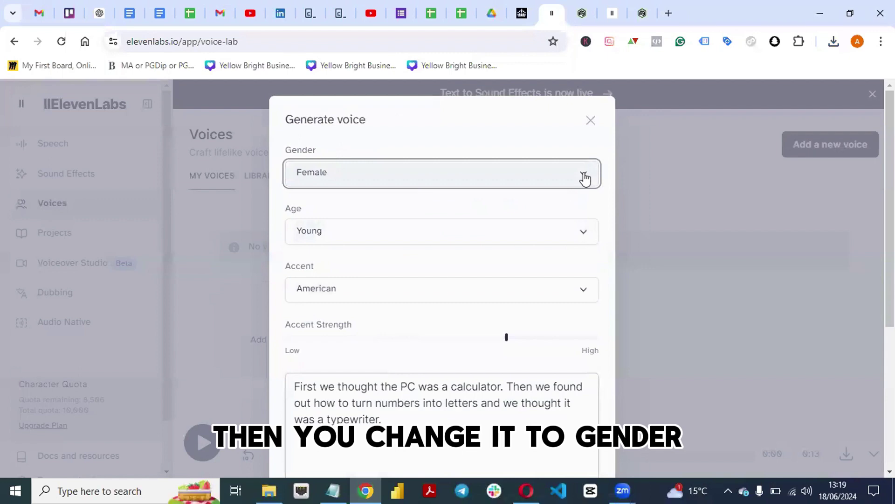
left_click(586, 178)
left_click(392, 231)
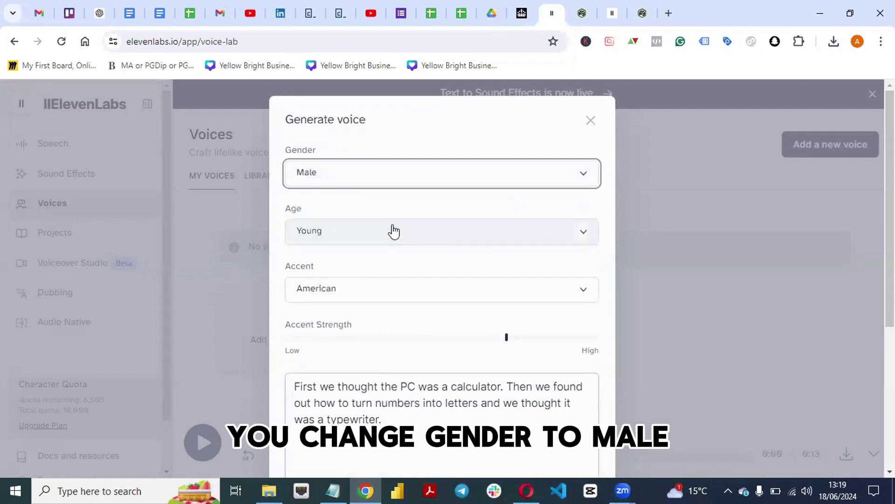
left_click(582, 240)
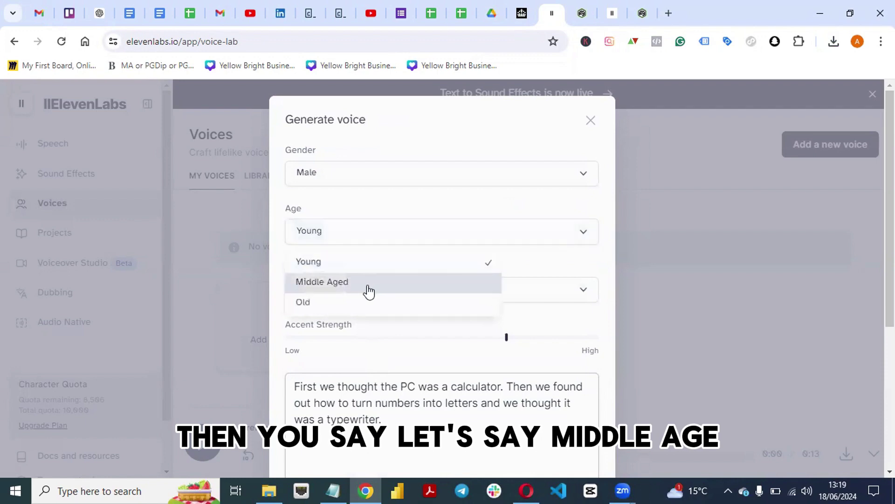
left_click(369, 291)
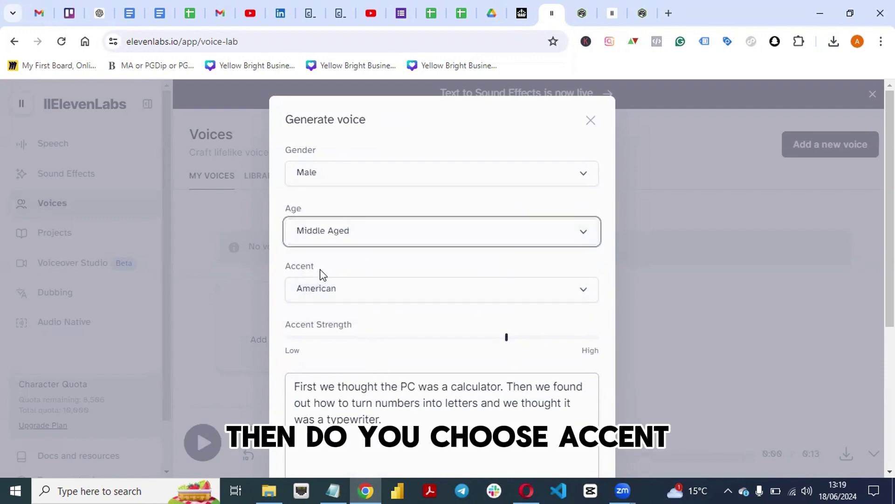
left_click(354, 298)
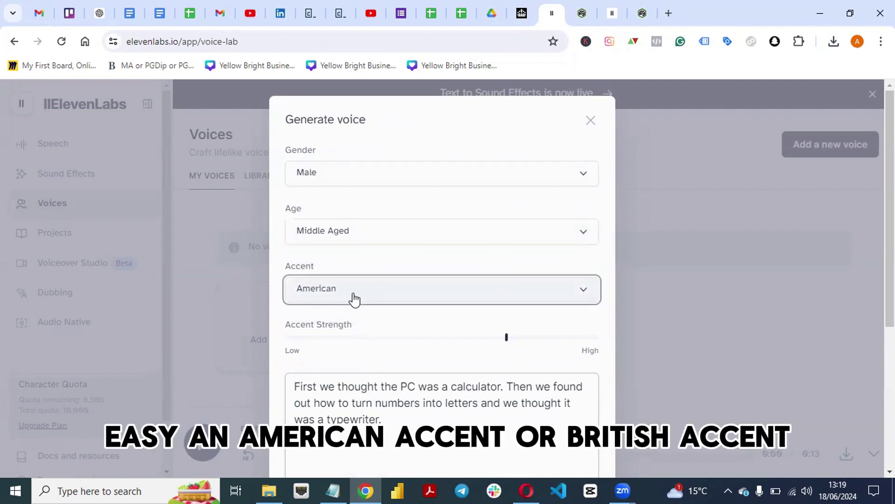
left_click(354, 298)
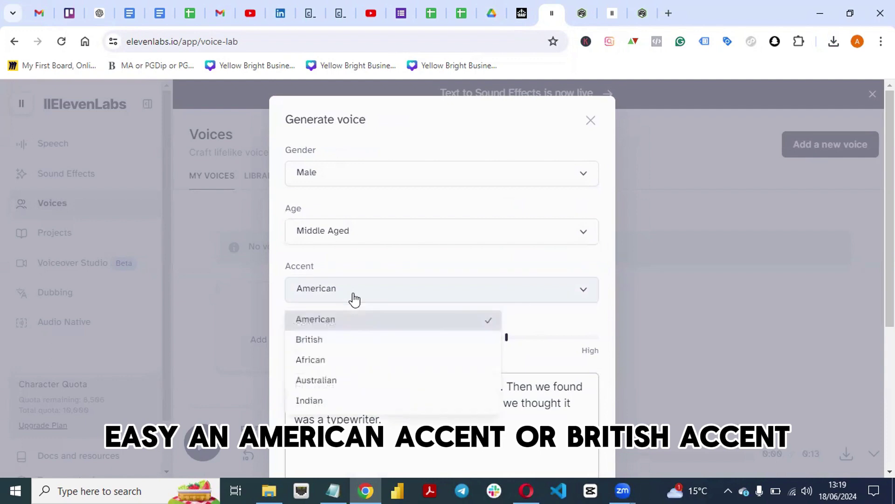
left_click(330, 343)
left_click(567, 300)
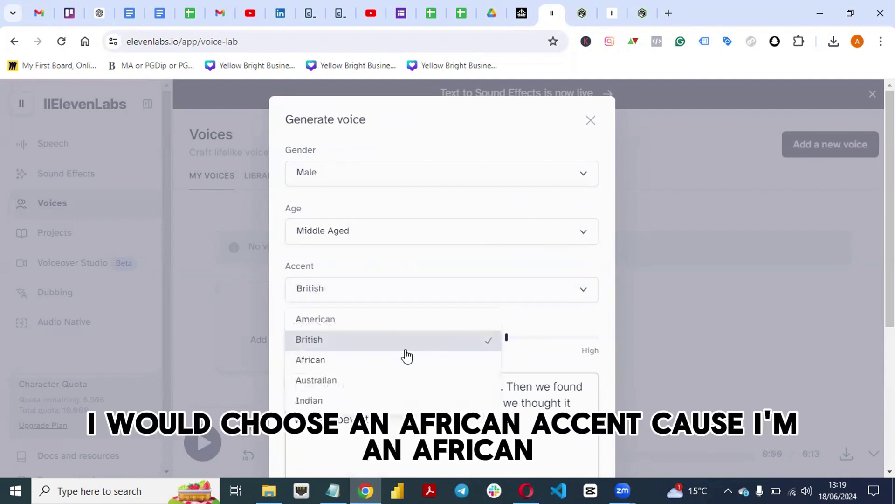
left_click(378, 360)
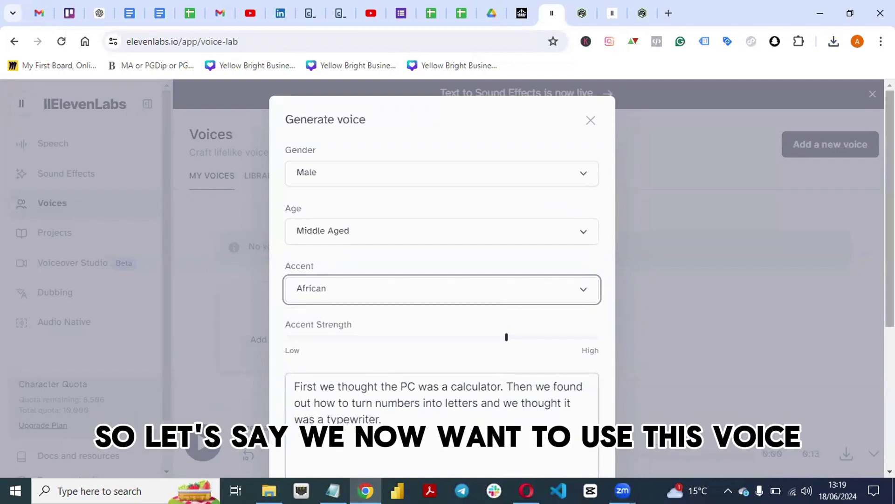
scroll(729, 351, "down", 4)
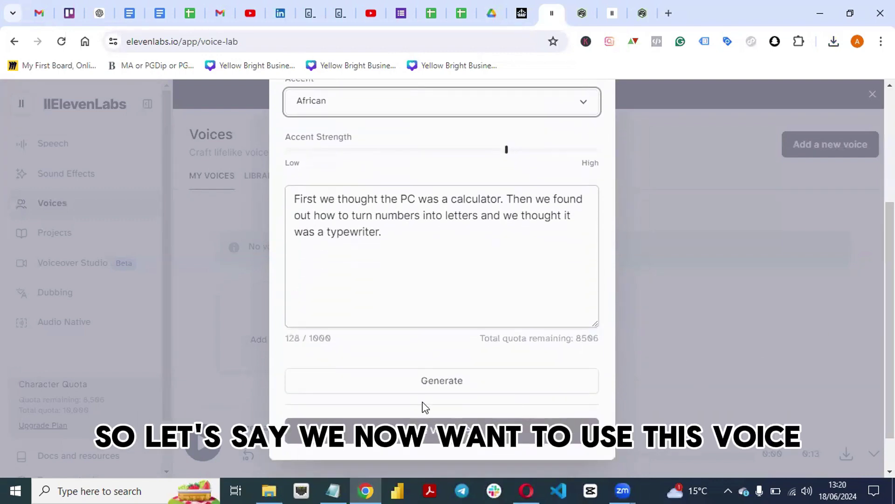
Step: Replace the sample text with the tutorial script copied from Notepad
left_click(336, 490)
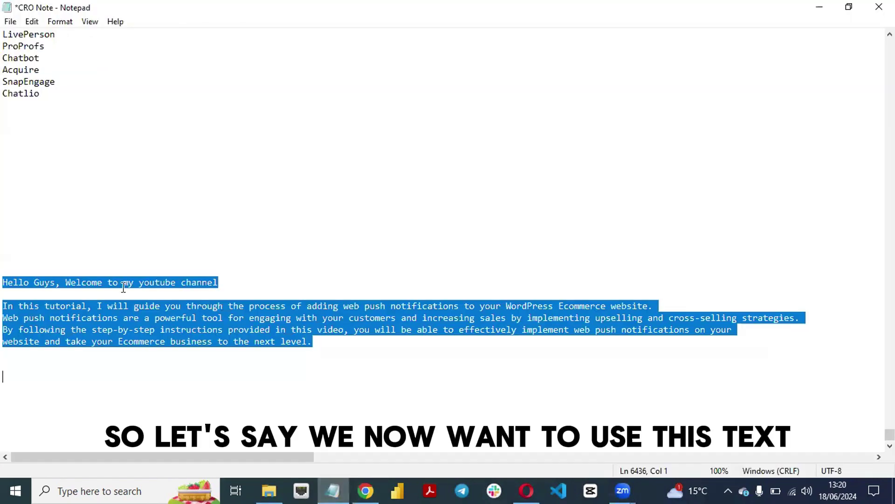
left_click(123, 283)
left_click_drag(7, 265, 393, 379)
left_click(366, 490)
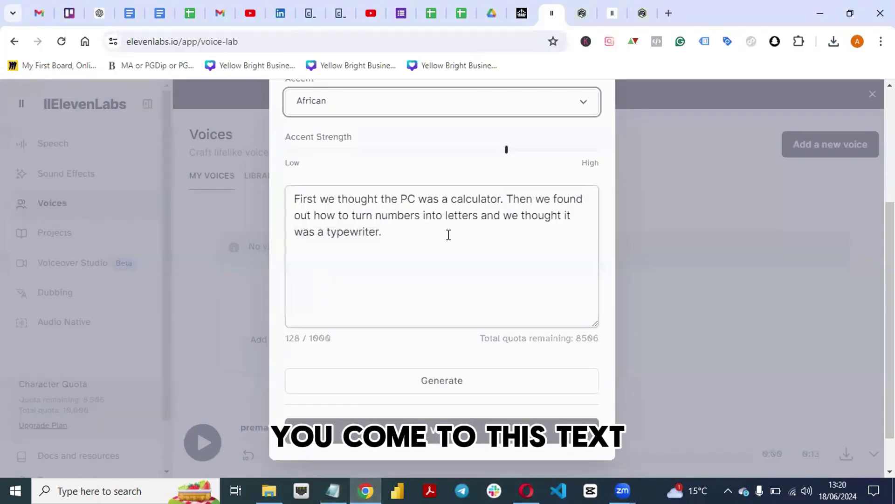
key("ctrl+a")
key("BackSpace")
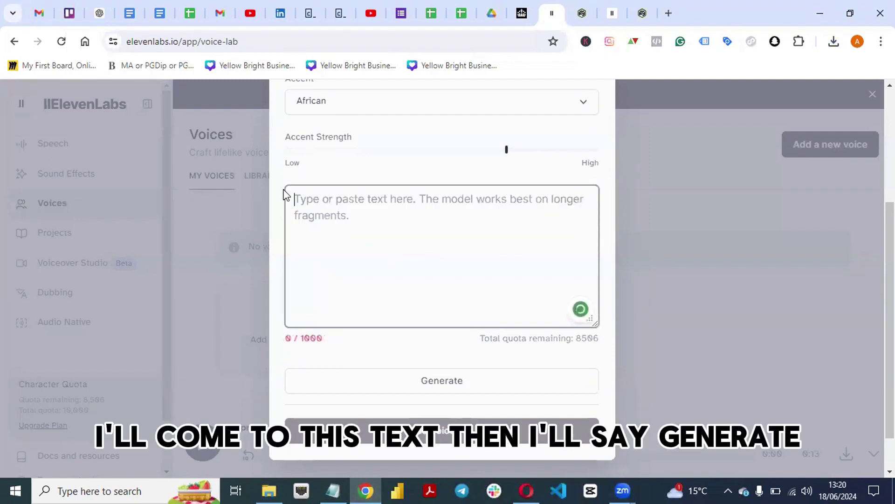
key("ctrl+v")
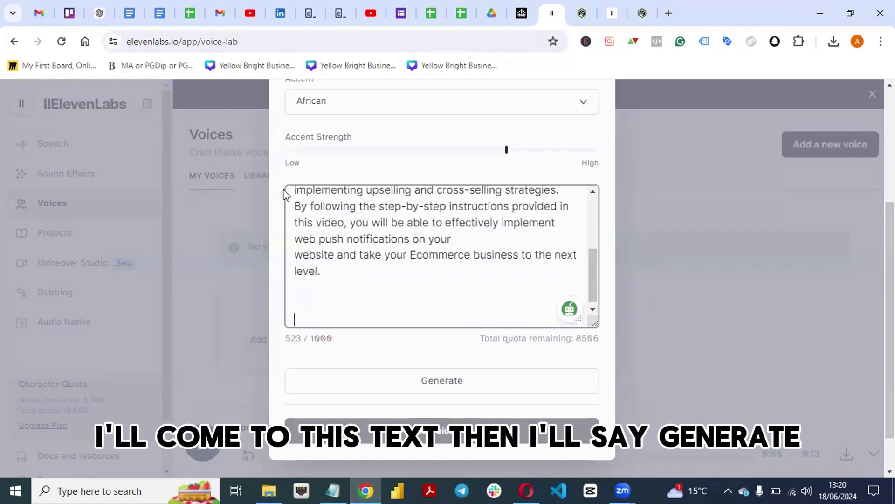
Step: Generate a 33-second preview of the designed African-accented male voice
left_click(439, 383)
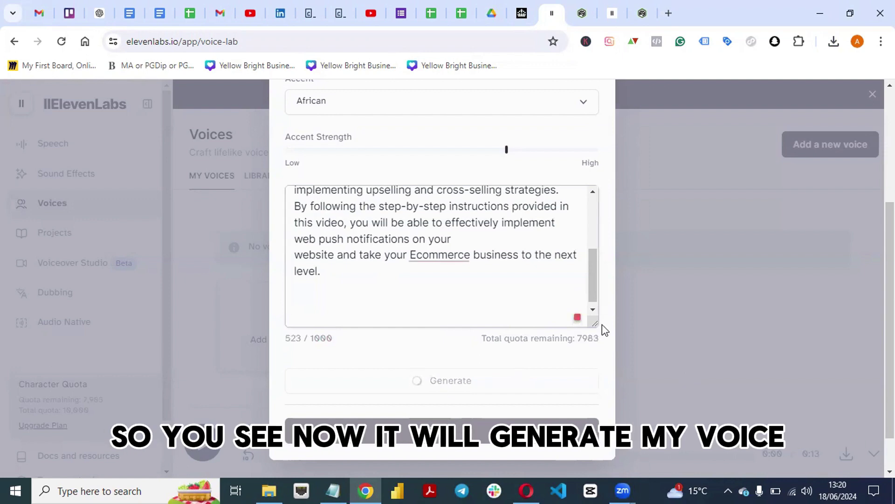
scroll(890, 327, "up", 3)
scroll(442, 280, "up", 1)
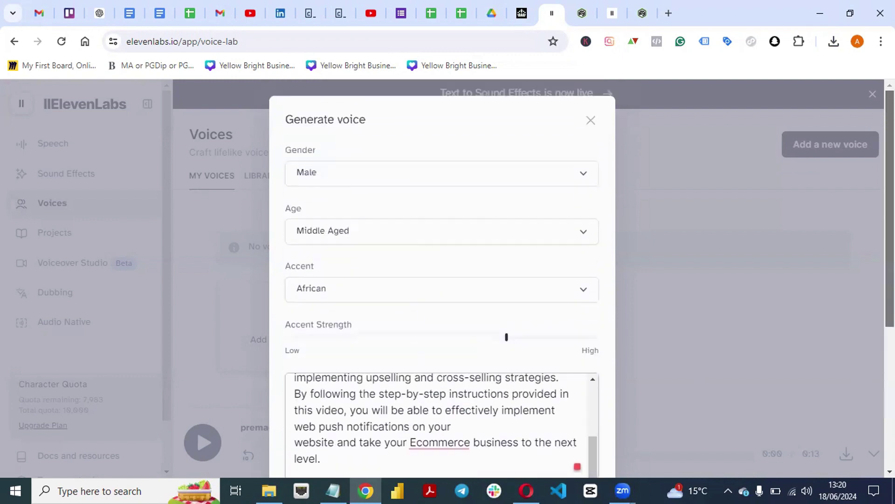
scroll(442, 280, "down", 4)
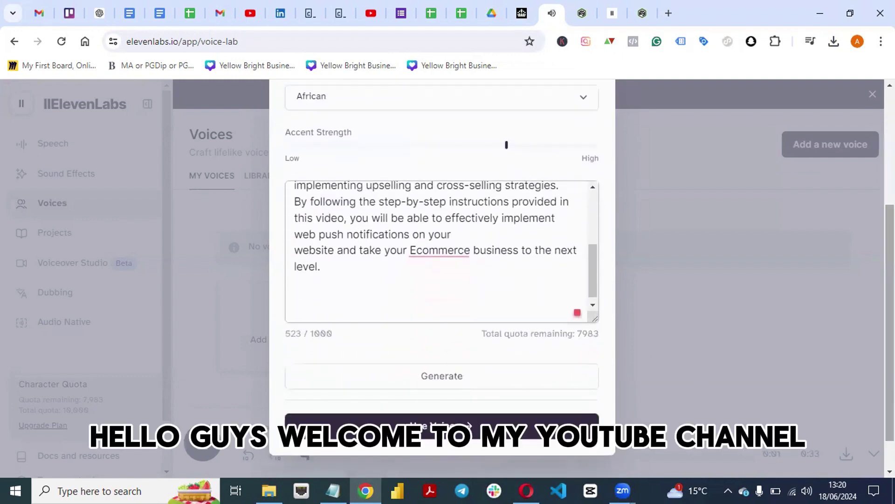
scroll(442, 279, "up", 4)
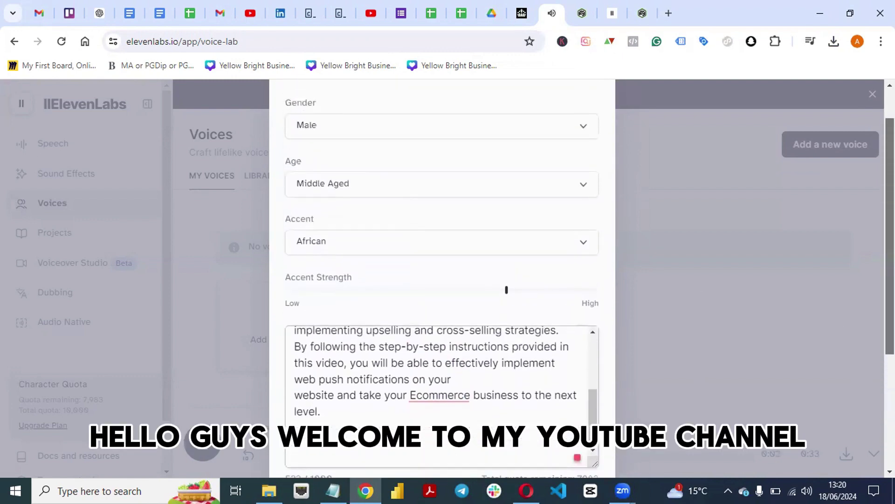
scroll(442, 280, "down", 5)
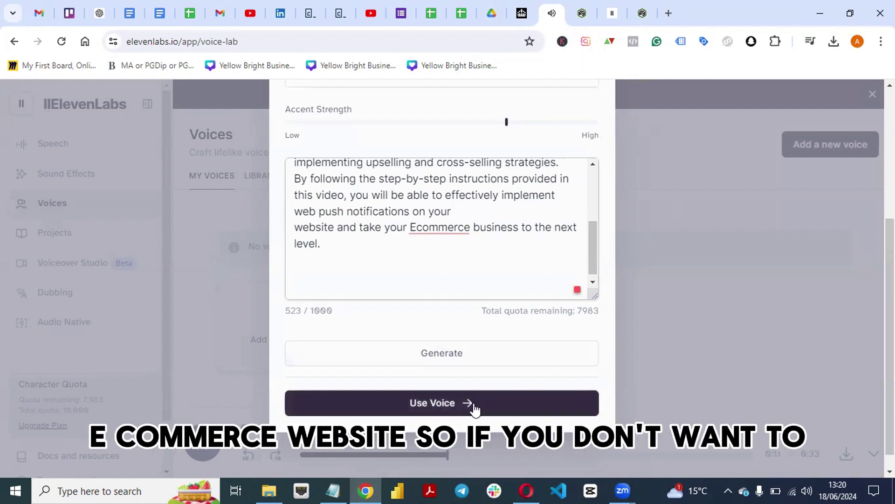
scroll(651, 270, "up", 2)
scroll(466, 355, "up", 2)
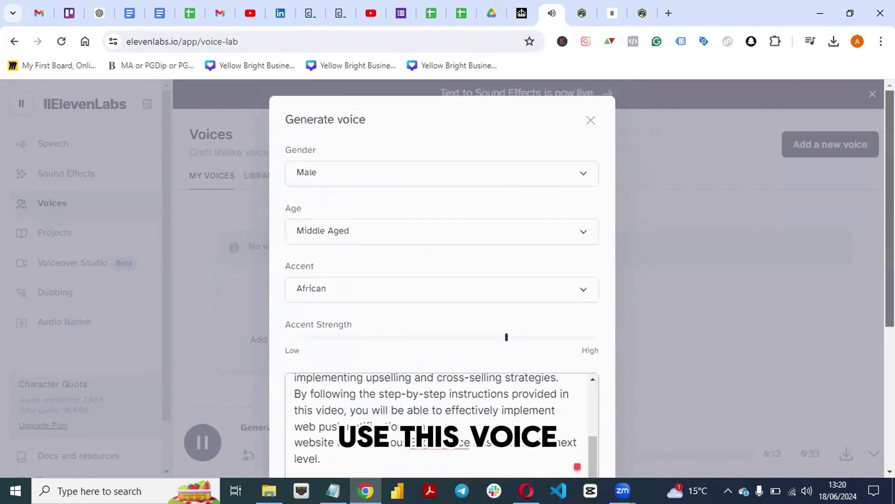
scroll(467, 354, "down", 5)
Step: Save the designed voice under a 'My voice' name without a description, then return to Speech Synthesis
left_click(448, 383)
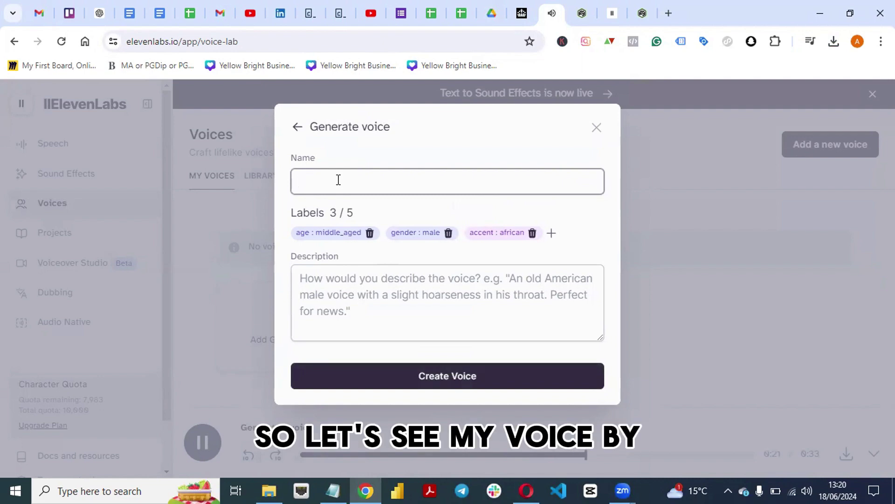
type("My voice")
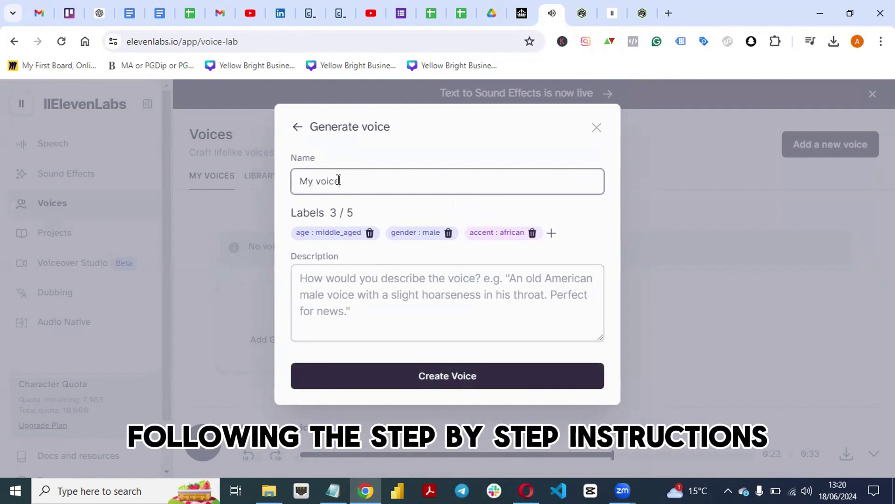
type(" - A")
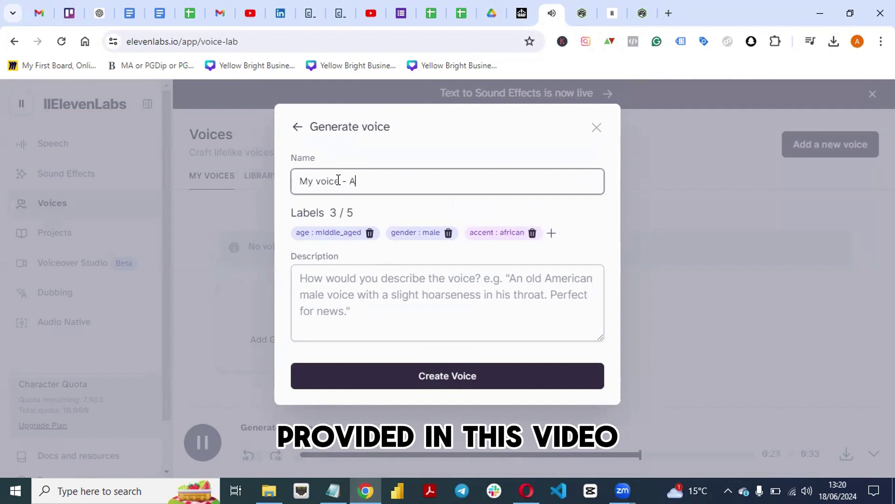
type("deshola")
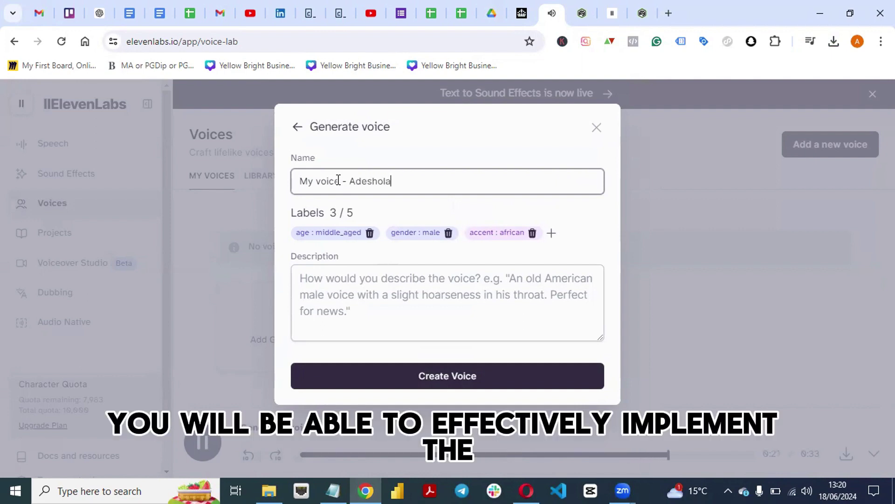
left_click(359, 300)
left_click(424, 386)
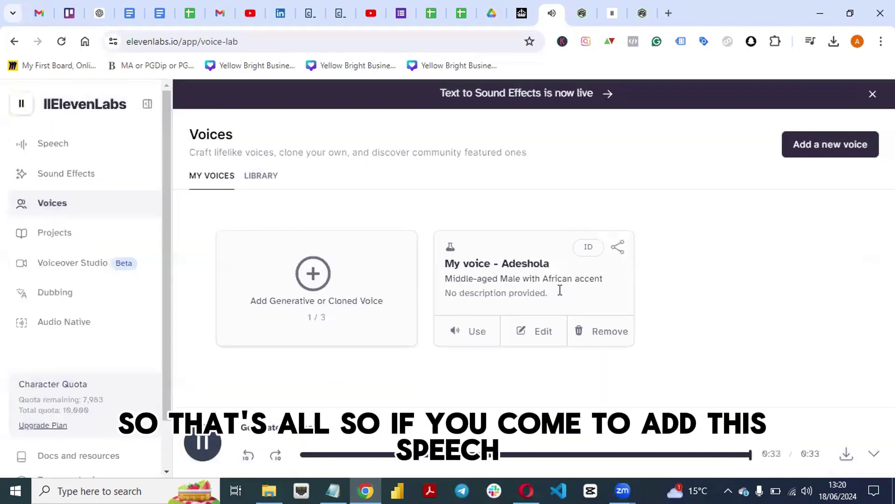
left_click(55, 145)
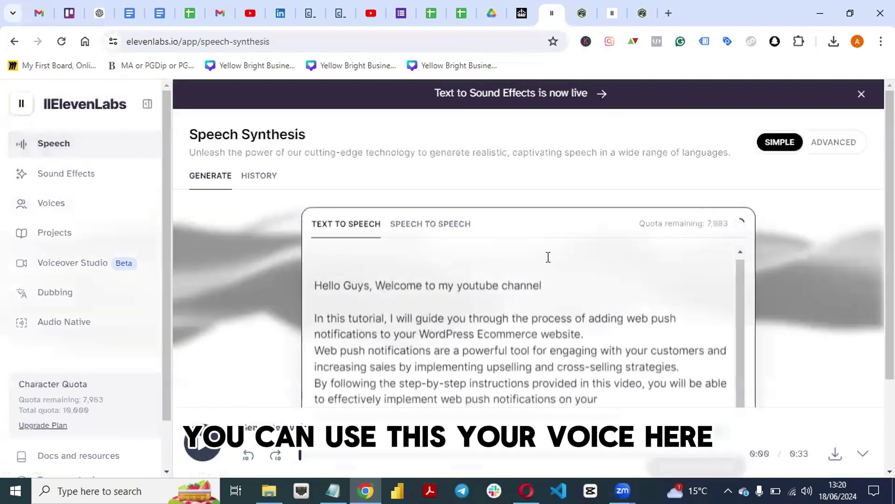
Step: Glance at the ElevenLabs voice list, scroll back up, and switch to the Play.ht tab
scroll(474, 315, "down", 3)
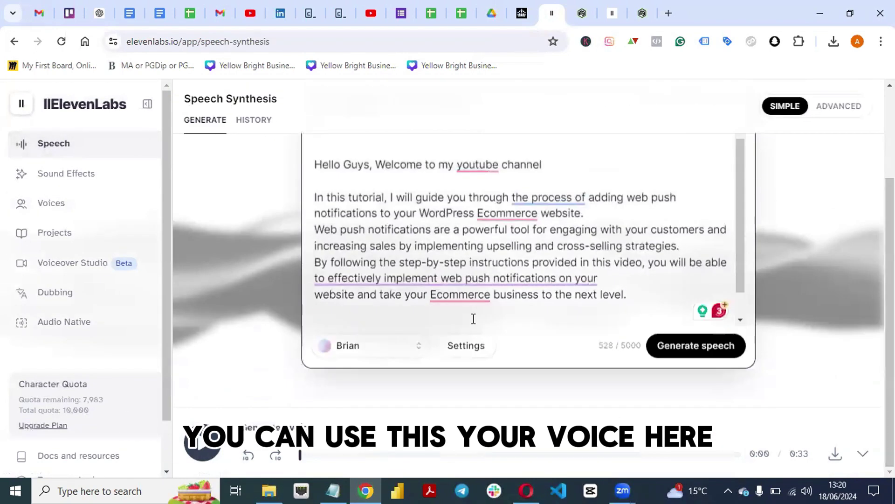
left_click(369, 346)
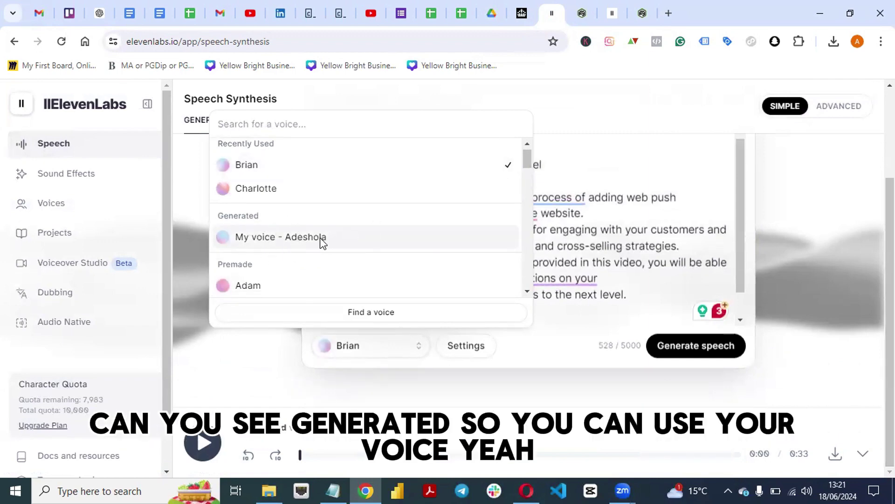
left_click(500, 416)
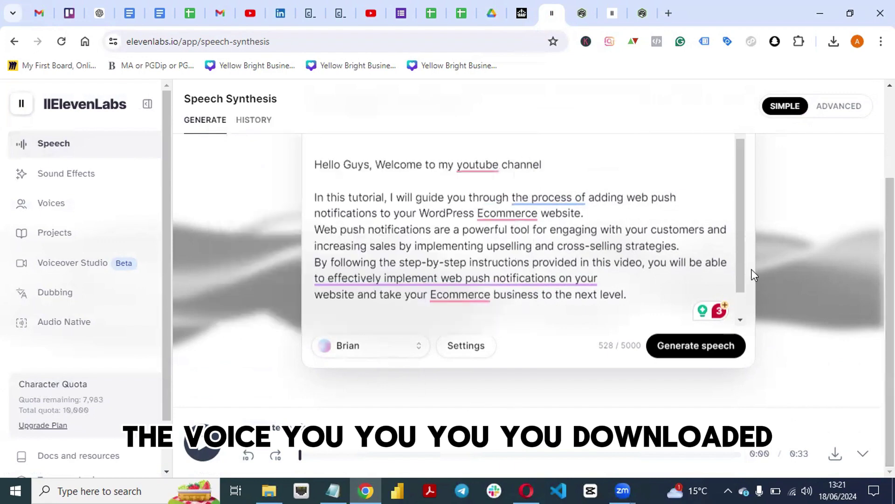
scroll(732, 201, "up", 3)
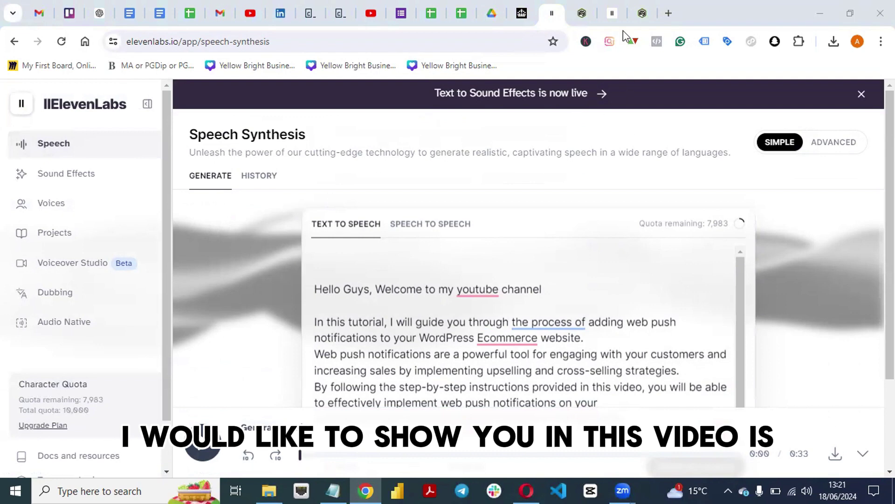
left_click(642, 13)
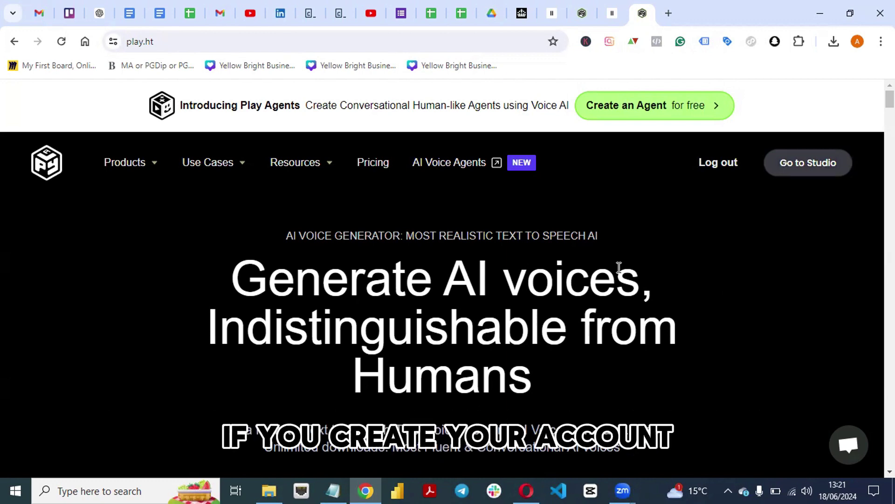
Step: Preview William, Oliver and Micah, then set the studio file's voice to the British Oliver
left_click(575, 14)
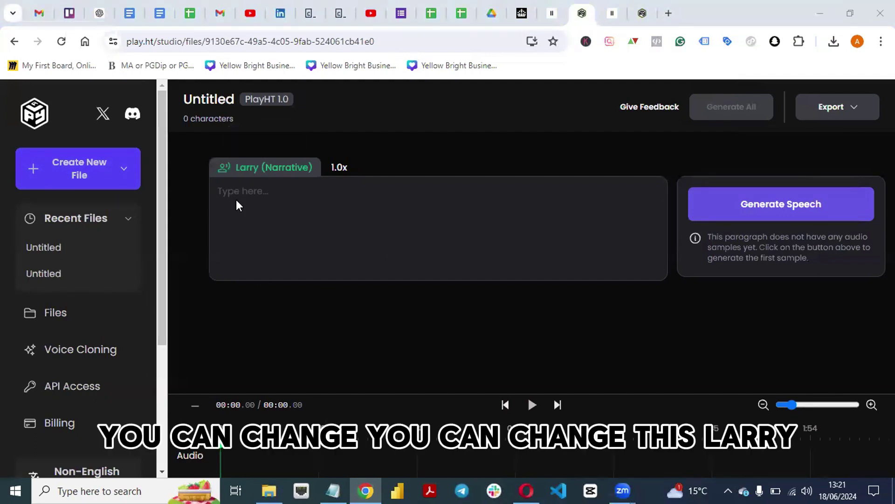
left_click(234, 167)
left_click(227, 243)
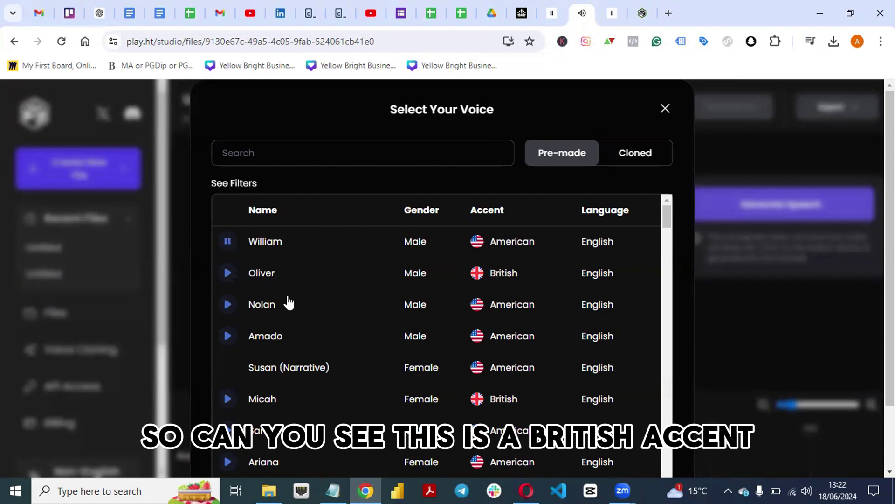
left_click(228, 273)
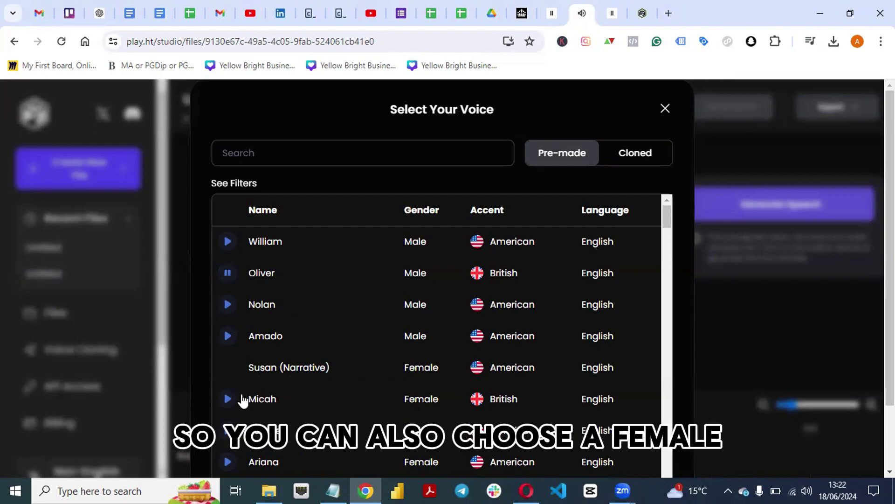
left_click(228, 402)
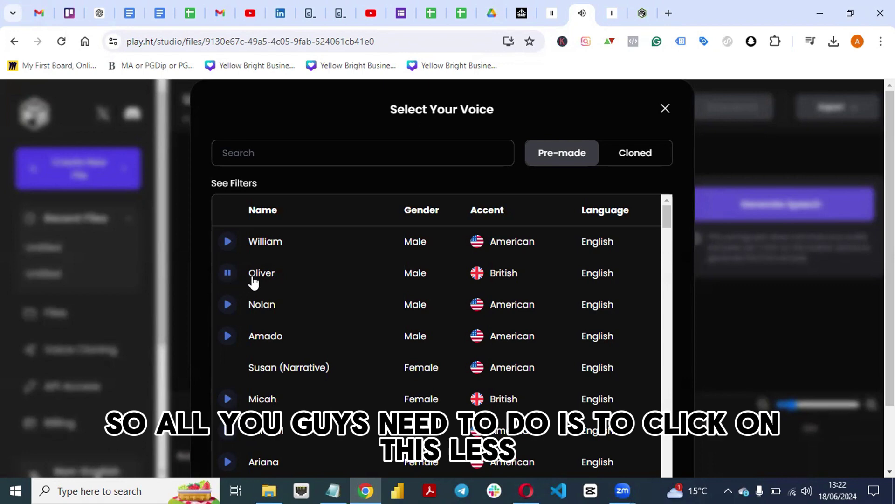
left_click(254, 279)
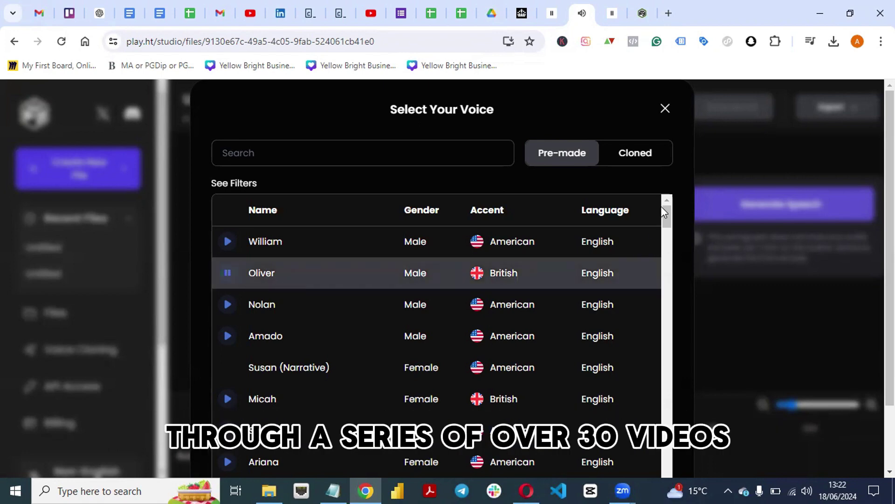
scroll(288, 285, "down", 2)
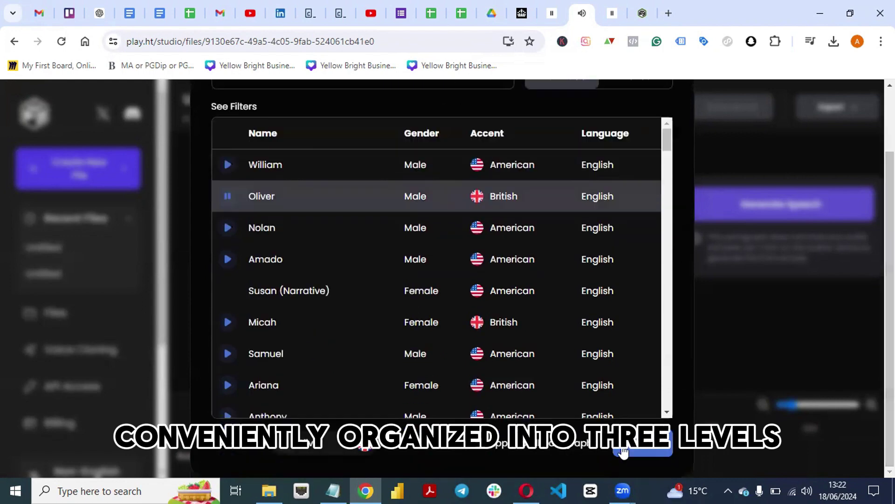
left_click(638, 452)
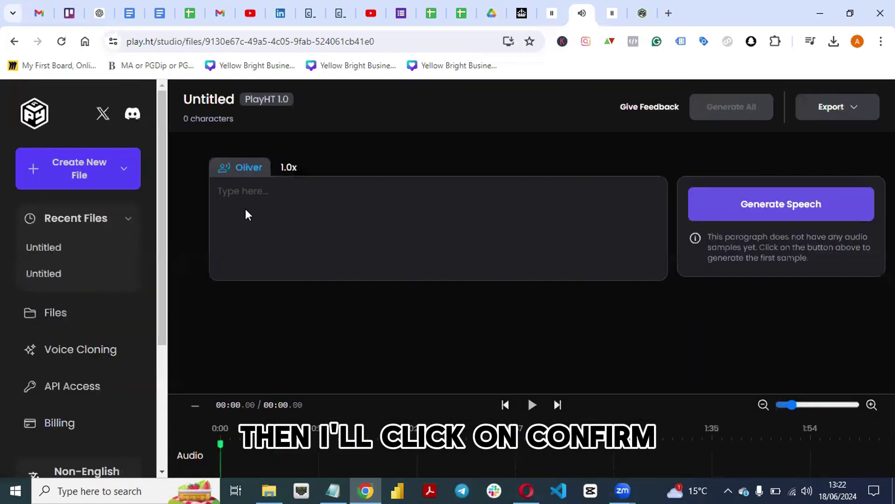
Step: Select the Hello Guys welcome script in Notepad for copying
left_click(330, 490)
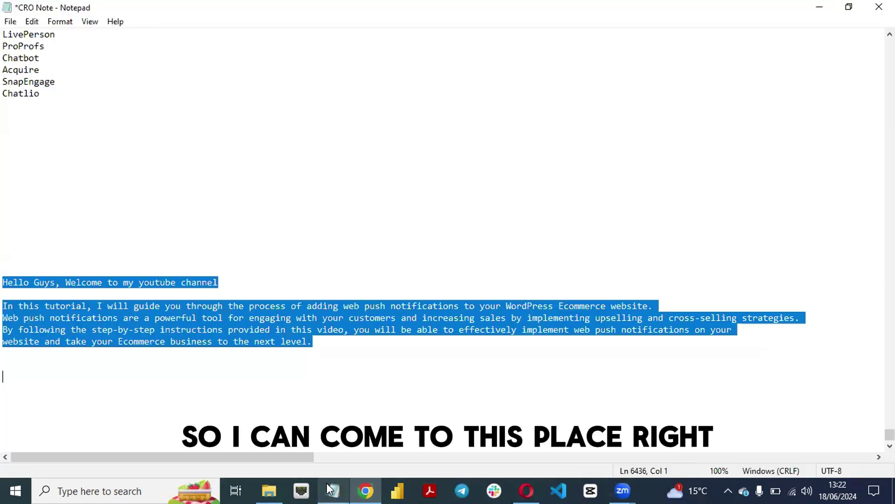
left_click(176, 357)
left_click_drag(6, 248, 370, 377)
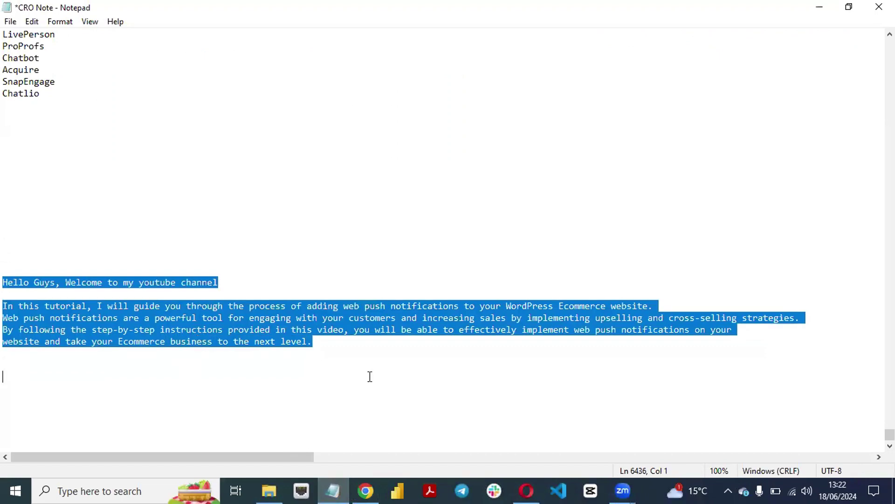
Step: Paste the Hello Guys script into the file and generate speech for its last paragraph
left_click(366, 490)
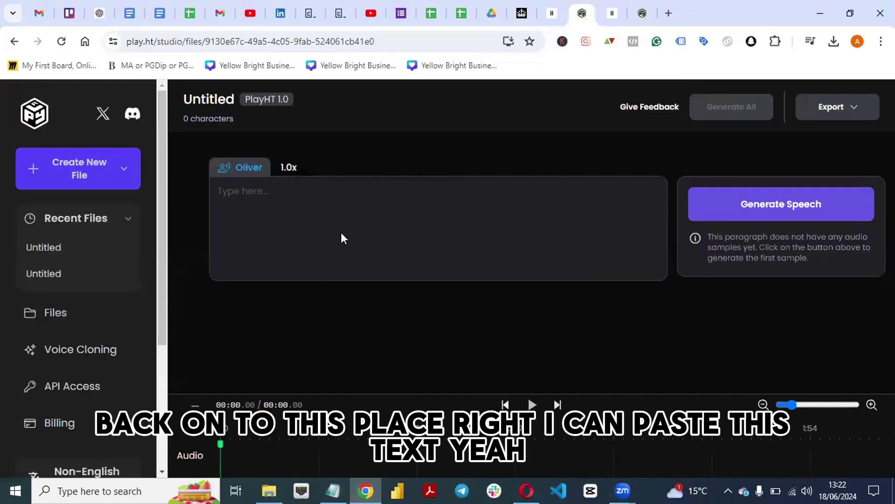
key("ctrl+v")
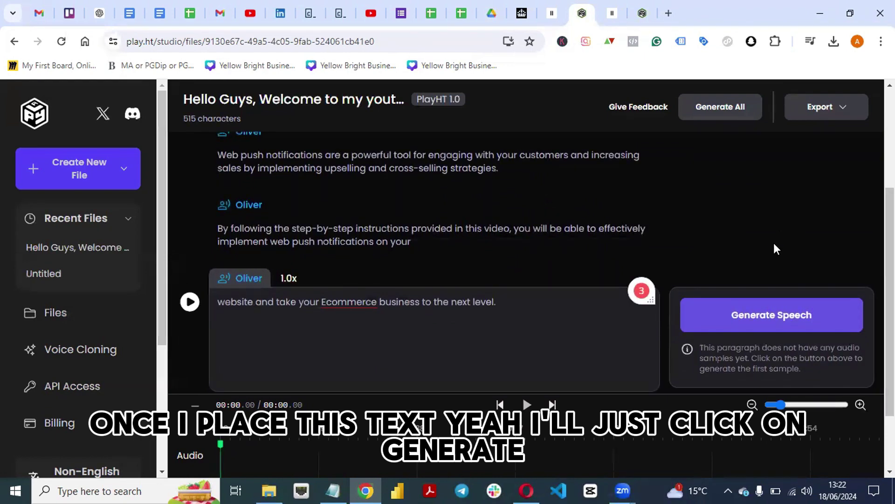
left_click(759, 321)
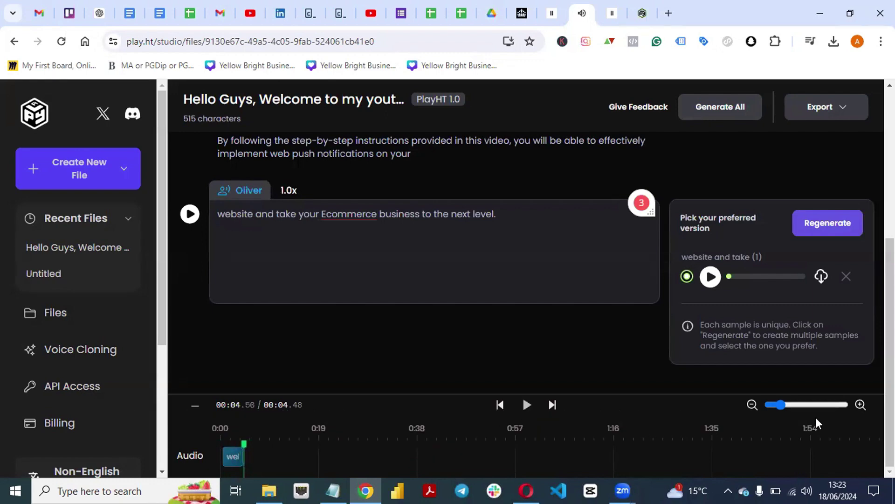
Step: Make the opening Hello Guys paragraph the active one
scroll(327, 209, "up", 5)
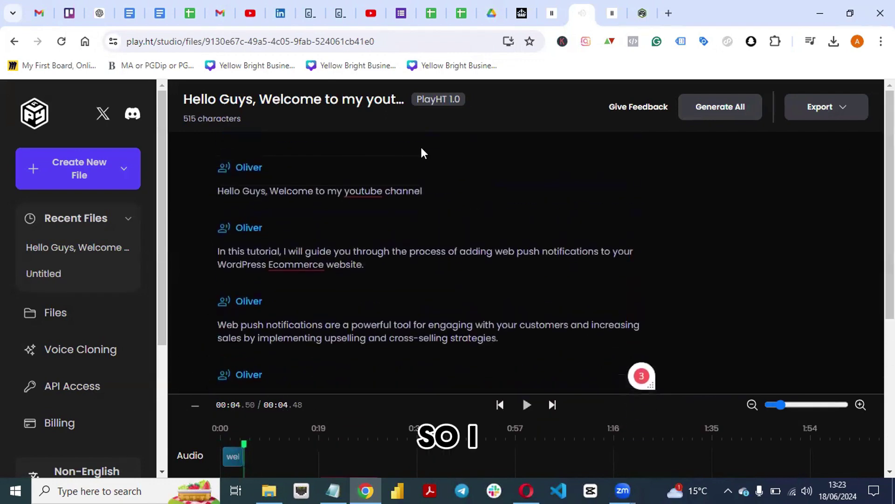
double_click(318, 251)
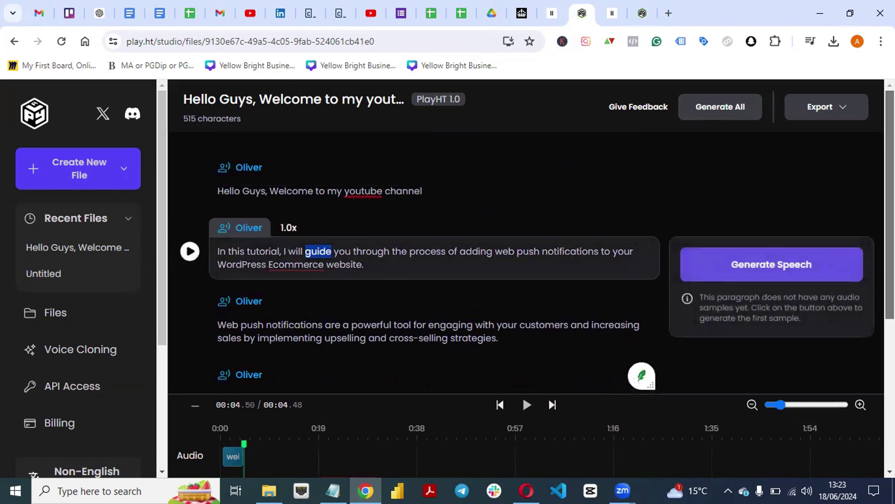
scroll(527, 261, "down", 5)
scroll(527, 262, "up", 1)
scroll(527, 261, "down", 2)
scroll(527, 261, "up", 5)
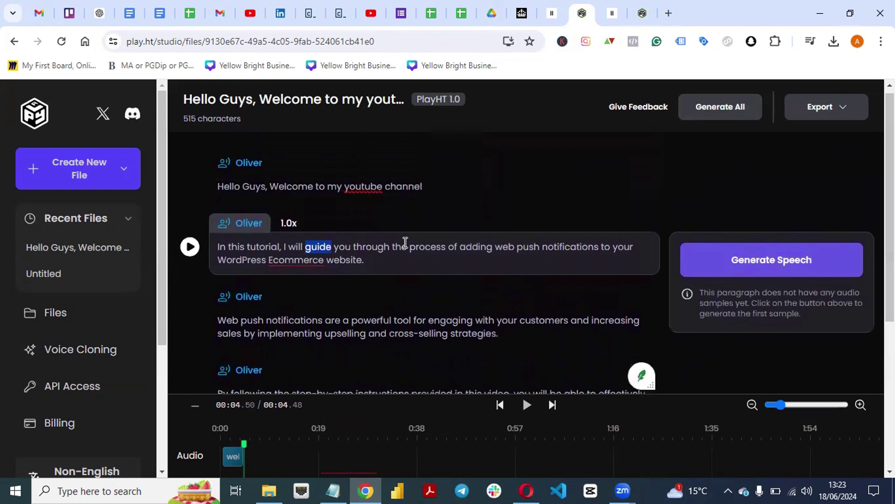
left_click(348, 186)
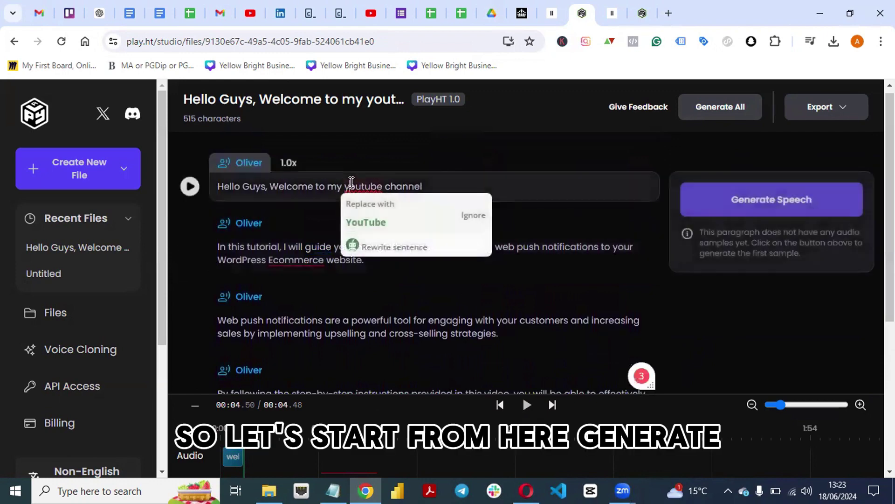
Step: Generate Oliver's audio for 'Hello Guys, Welcome to my youtube channel' and play it back
left_click(721, 205)
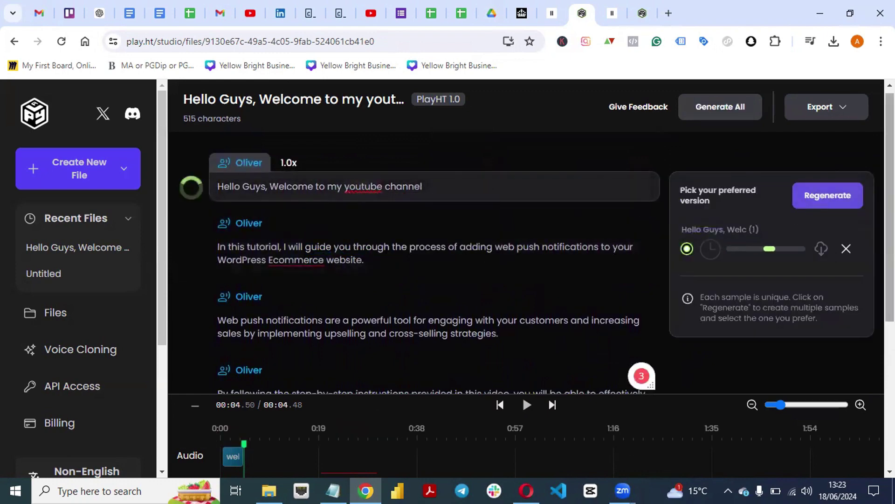
scroll(823, 201, "down", 1)
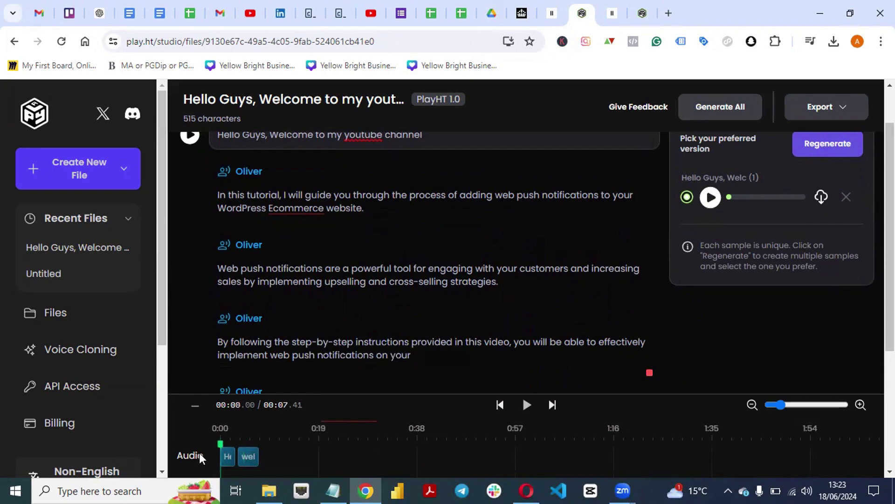
left_click(710, 198)
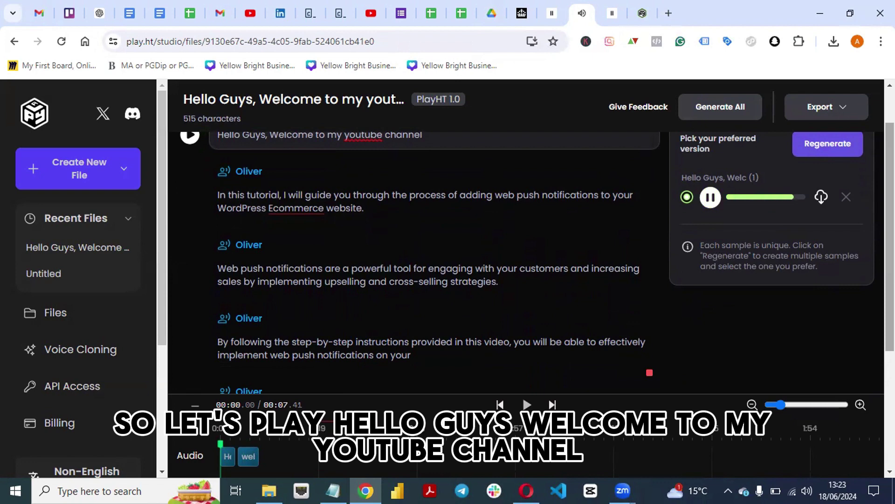
scroll(419, 262, "down", 3)
scroll(420, 261, "up", 2)
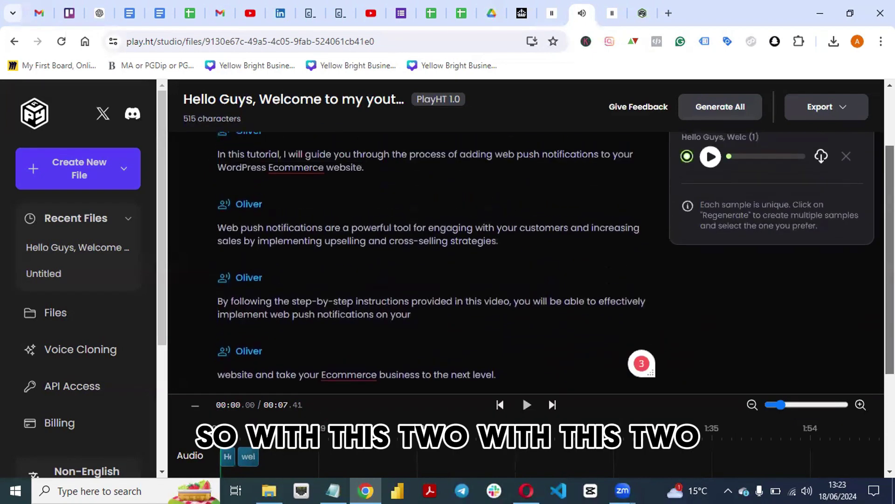
scroll(420, 261, "up", 2)
scroll(420, 262, "down", 3)
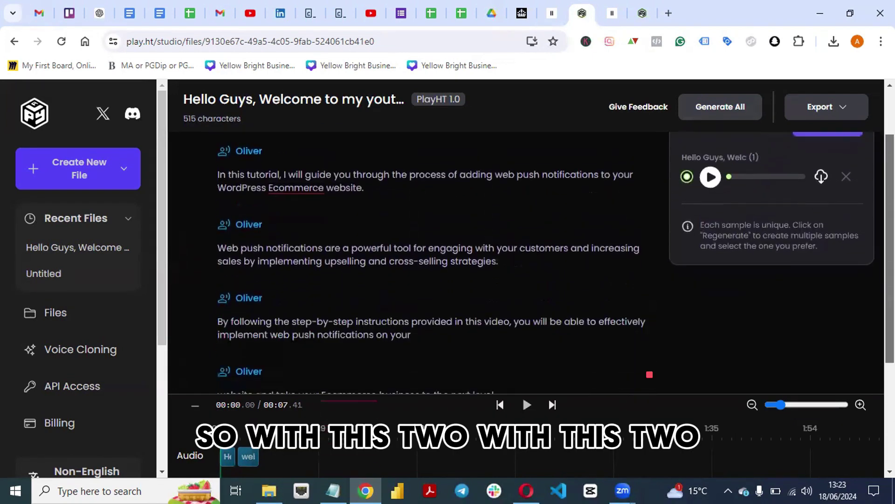
scroll(420, 261, "up", 3)
scroll(419, 262, "down", 5)
scroll(419, 261, "up", 5)
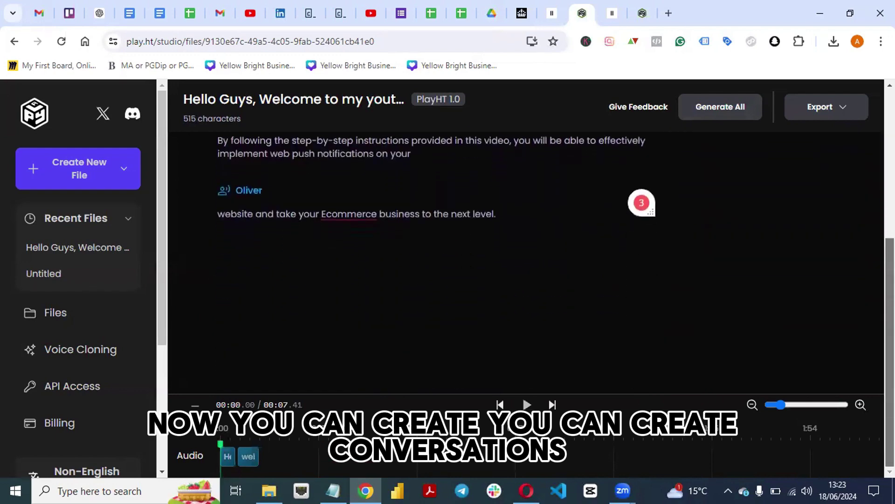
scroll(642, 202, "down", 10)
scroll(641, 202, "up", 10)
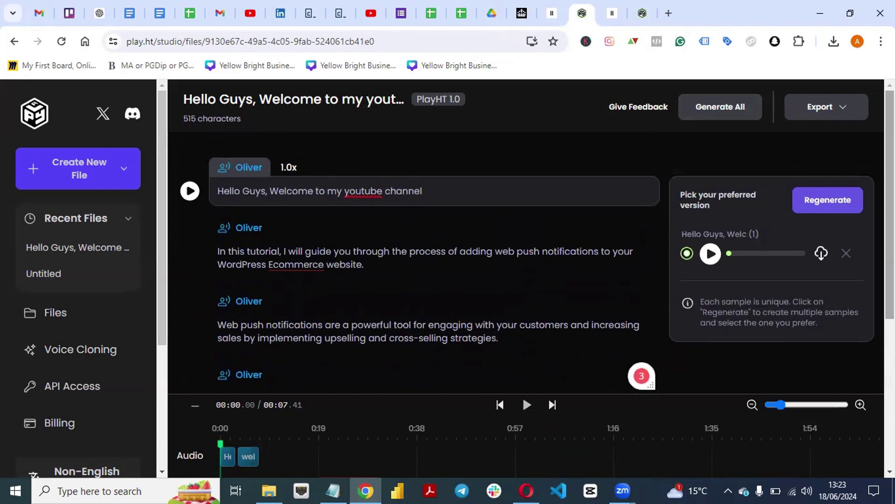
Step: Abandon a Standard-model attempt and create the new file with the PlayHT 1.0 model
left_click(72, 164)
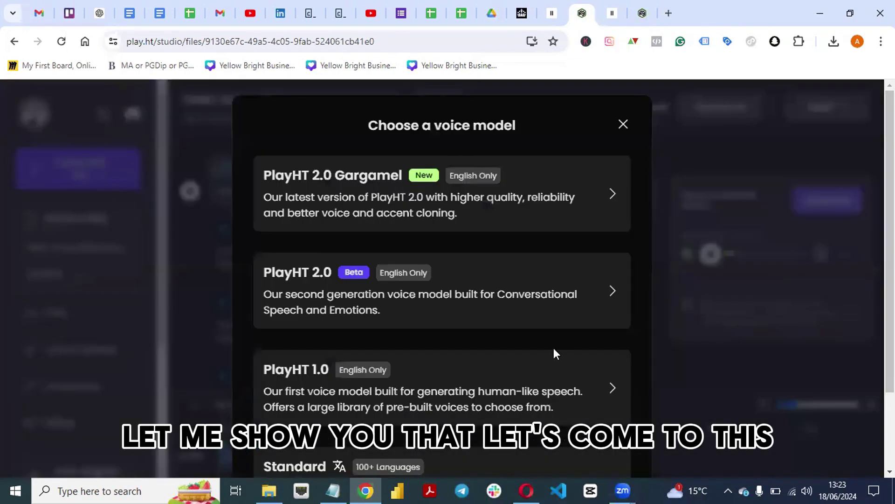
scroll(442, 280, "down", 2)
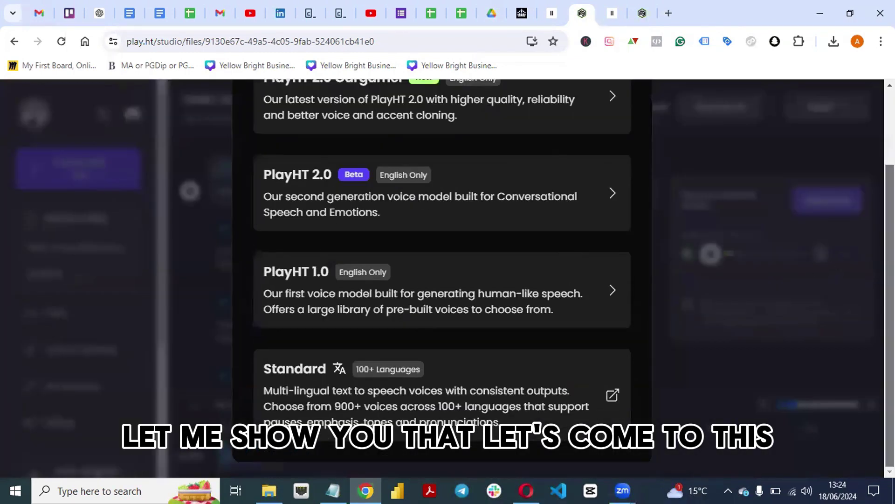
left_click(526, 398)
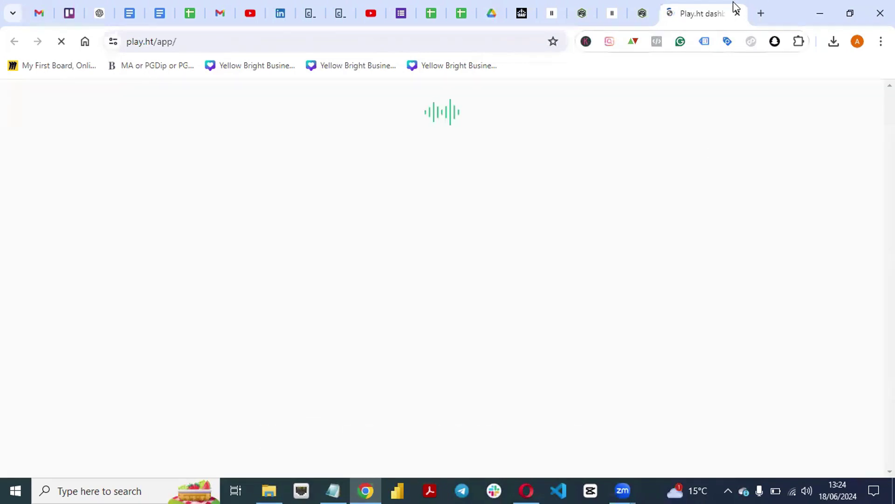
left_click(737, 17)
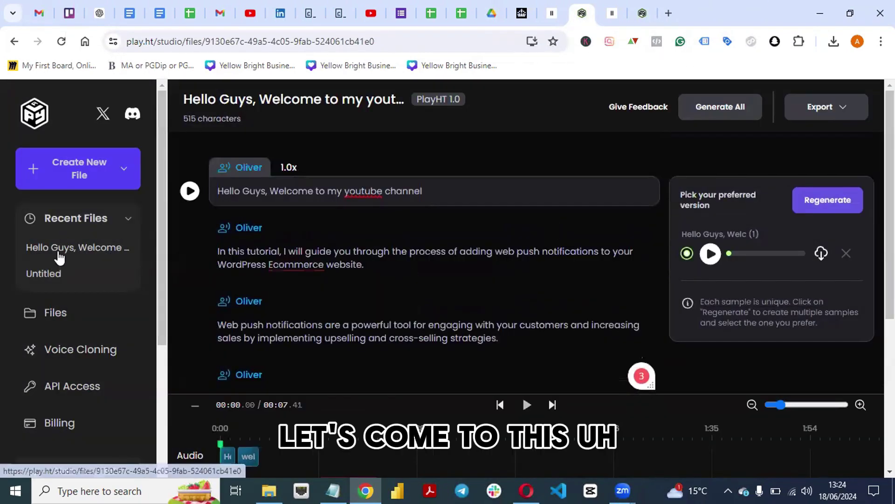
left_click(24, 170)
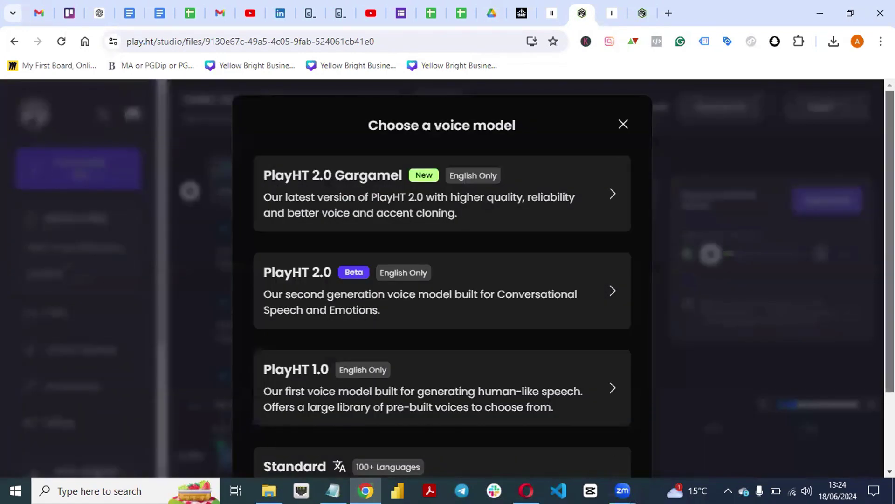
left_click_drag(890, 243, 890, 318)
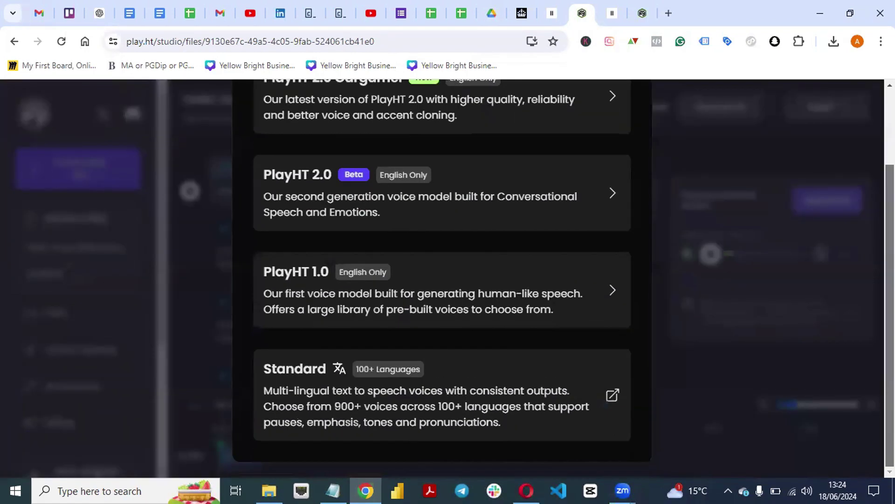
left_click(426, 304)
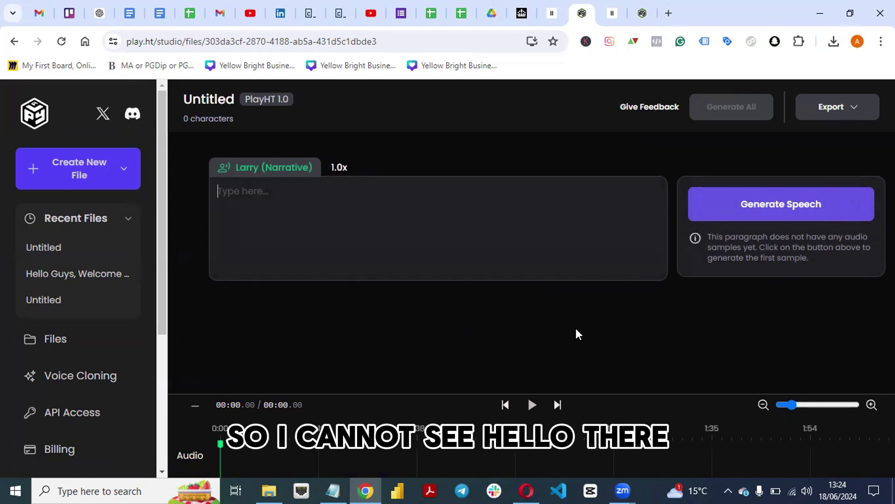
Step: Type the line 'Hello dear, You look beautiful. Can you tell me your name'
type("Hello de")
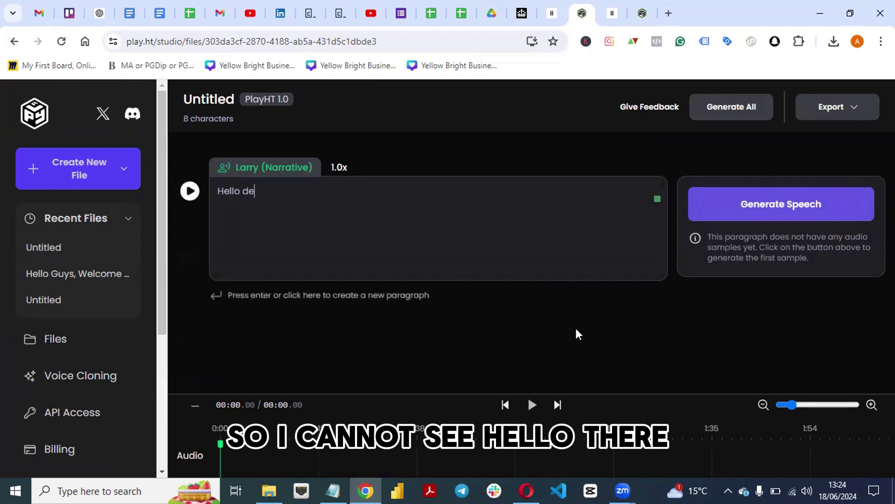
type("ar,")
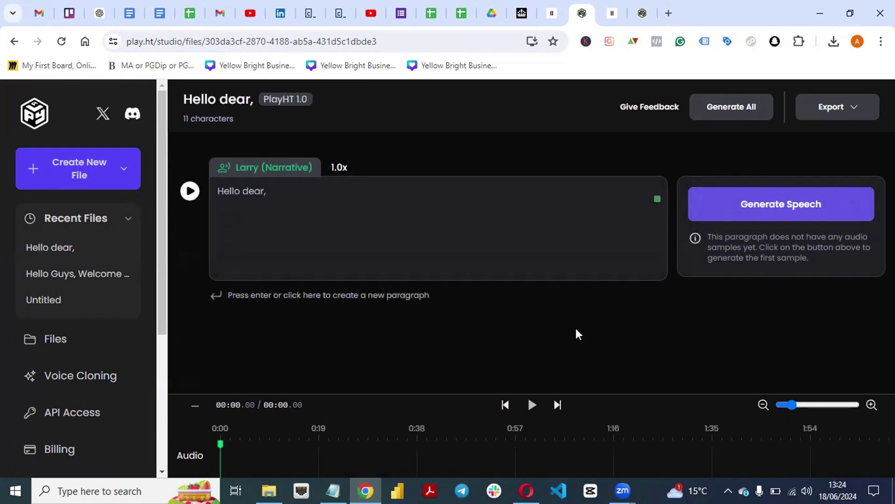
type(" Yo")
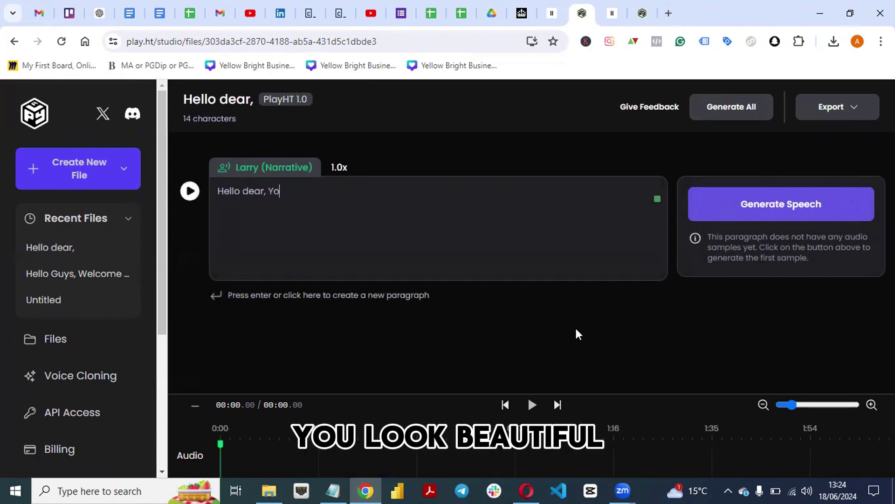
type("u look beau")
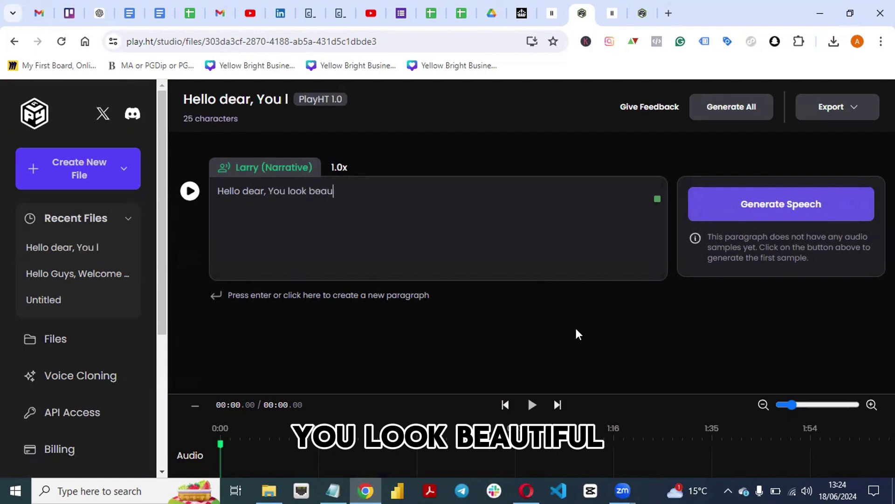
type("tiful")
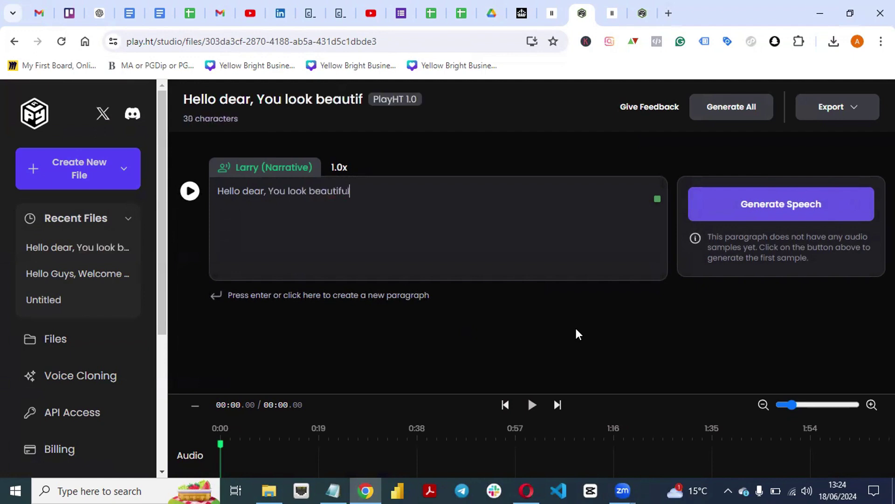
type(". Can")
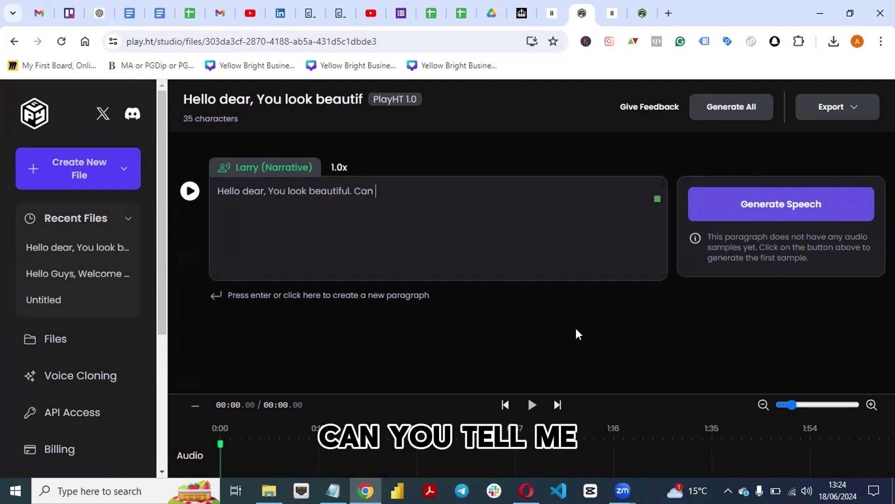
type(" you telkl")
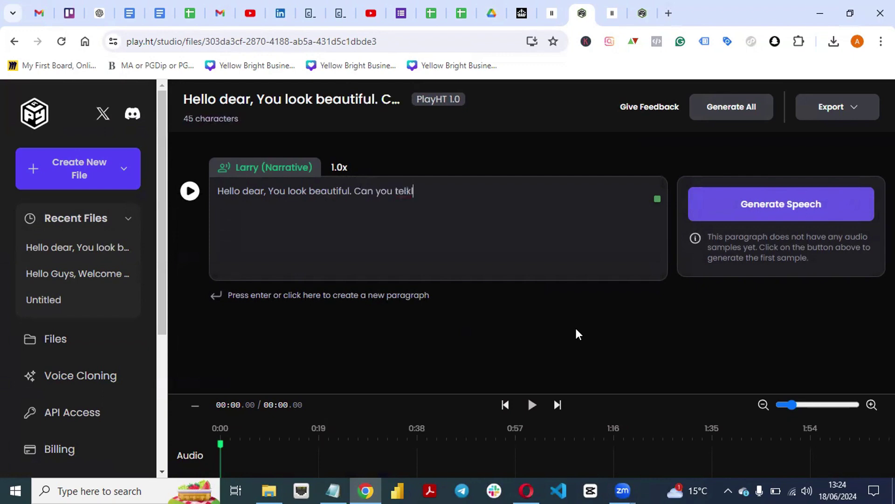
key("BackSpace")
key("BackSpace")
type("l me your")
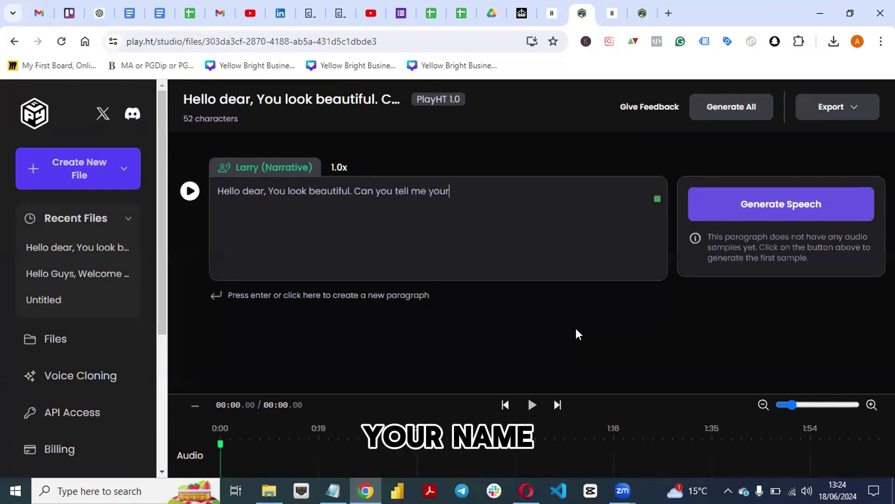
type(" name")
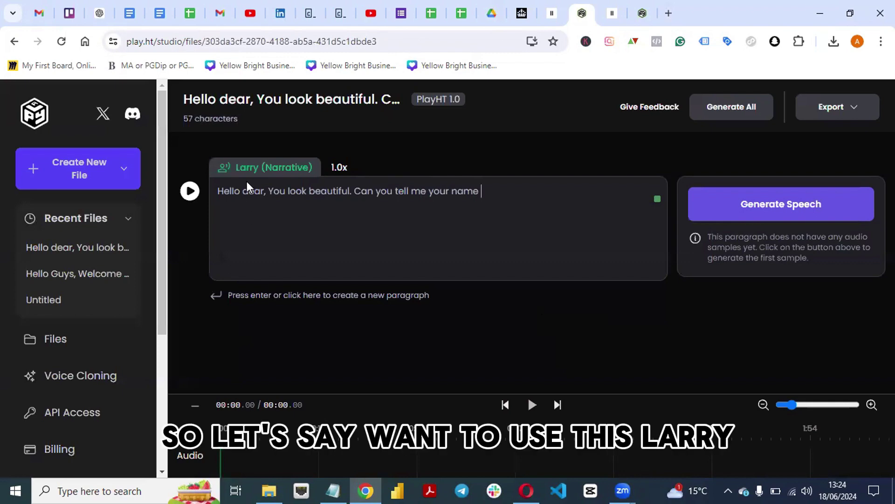
Step: Switch the line to the British Oliver voice and generate its speech
left_click(248, 172)
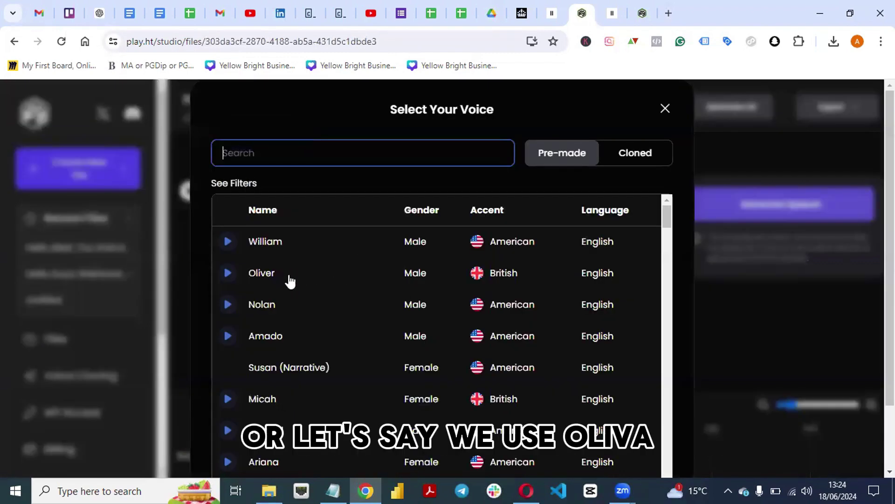
left_click(261, 279)
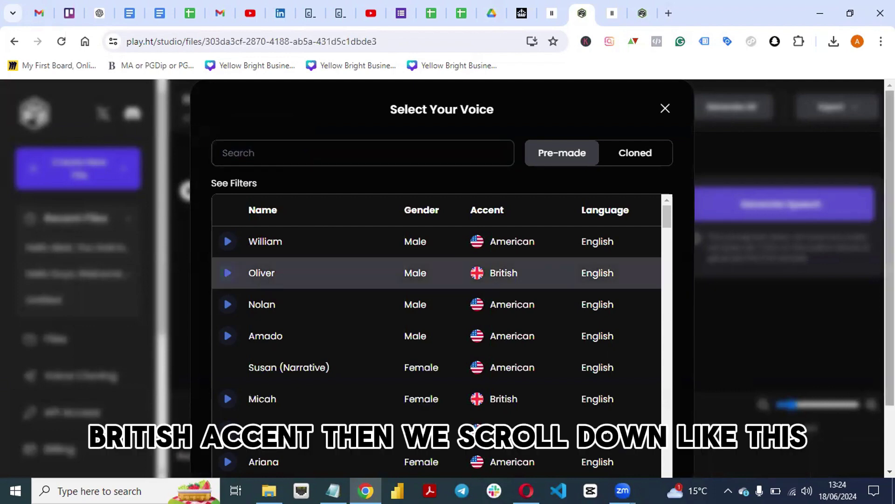
scroll(833, 243, "down", 2)
left_click(657, 446)
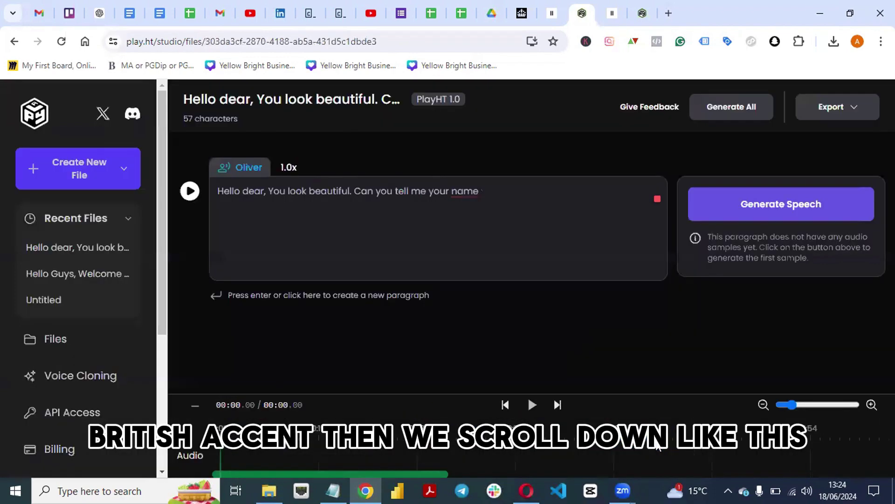
left_click(770, 206)
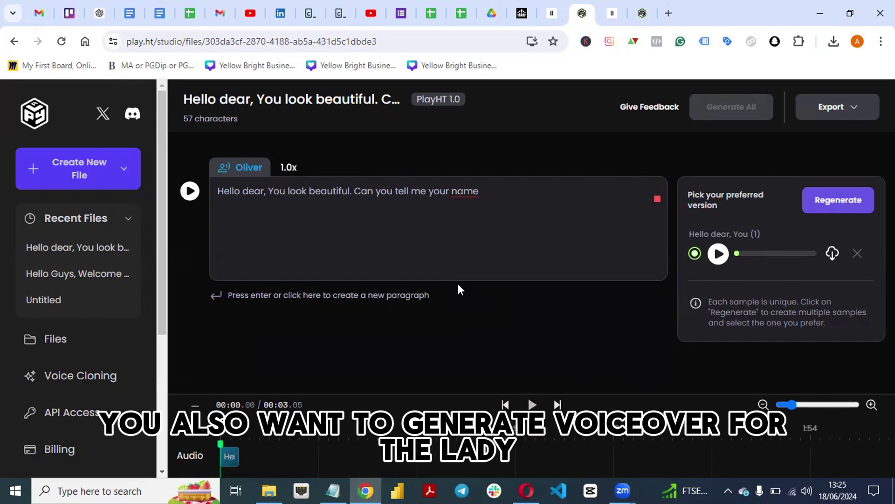
Step: Add a new paragraph below Oliver's line and preview the British female Micah voice, keeping Oliver
left_click(231, 300)
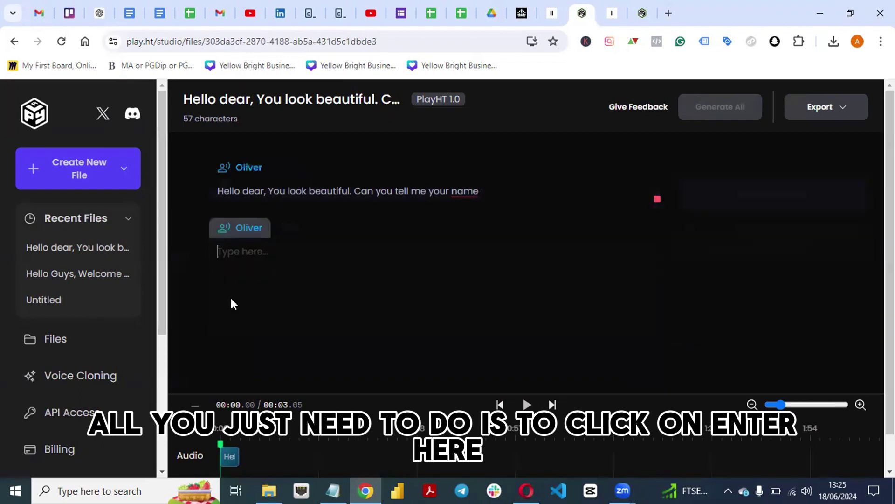
left_click(238, 234)
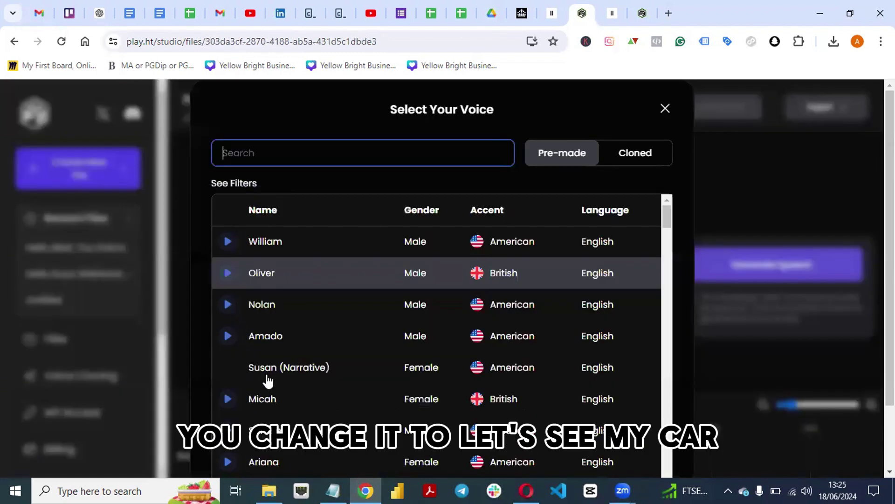
left_click(228, 400)
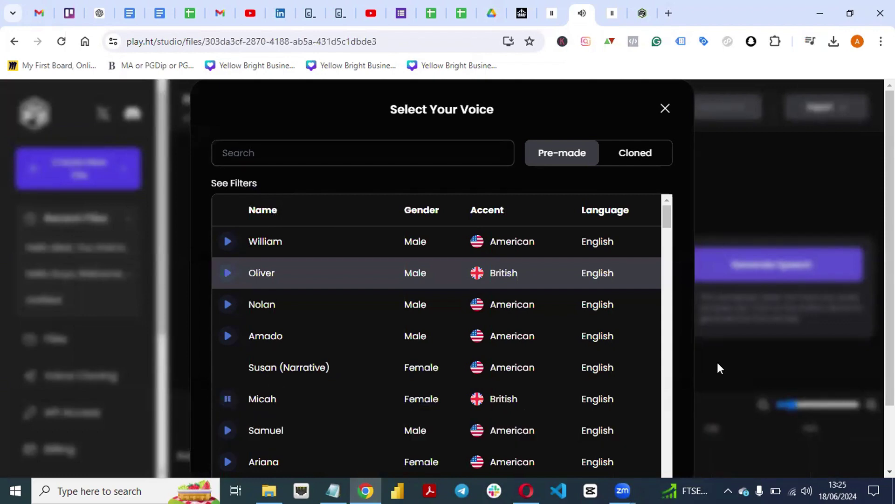
scroll(847, 390, "down", 2)
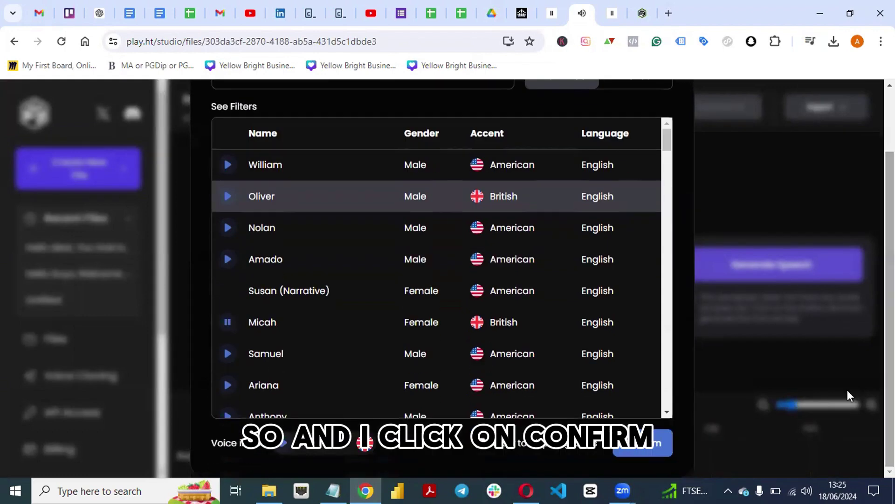
left_click(647, 447)
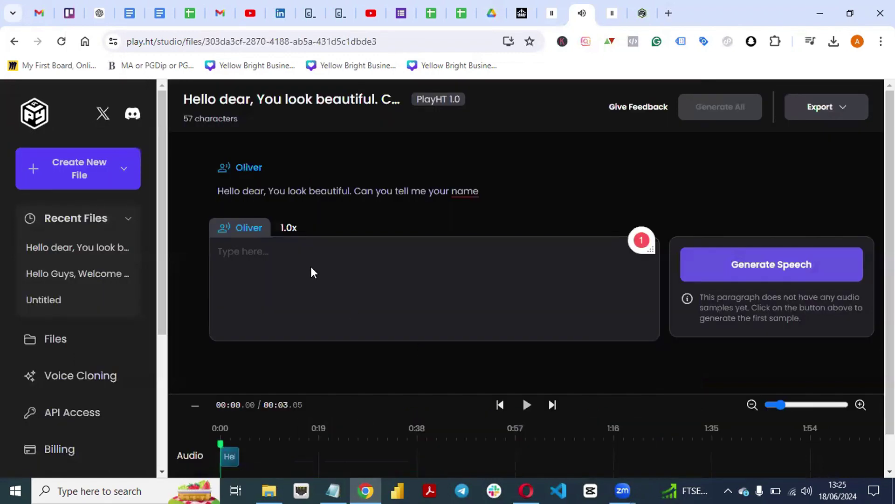
Step: Reopen the new paragraph's voice list, try Susan (Narrative), then select the British female Stella
left_click(242, 233)
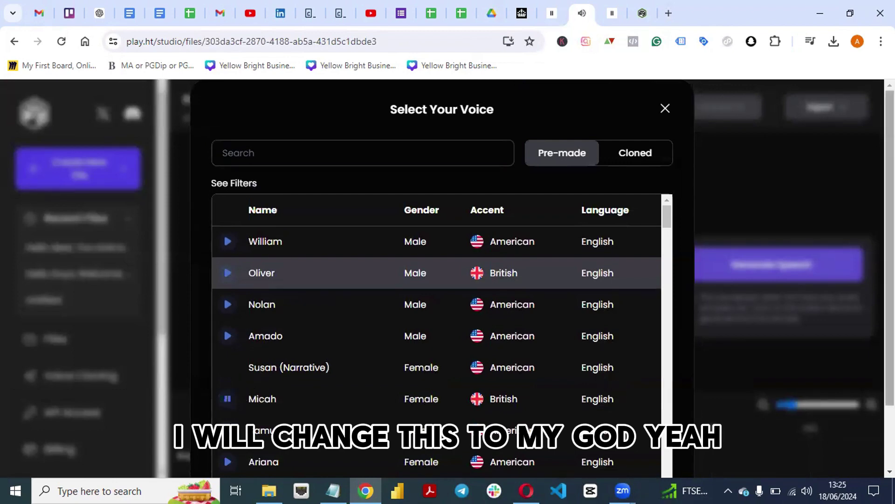
scroll(737, 300, "down", 2)
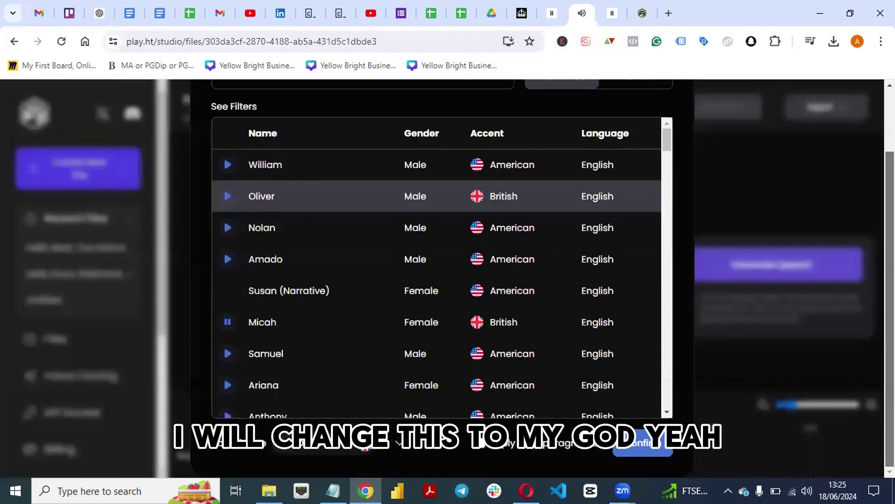
left_click(641, 447)
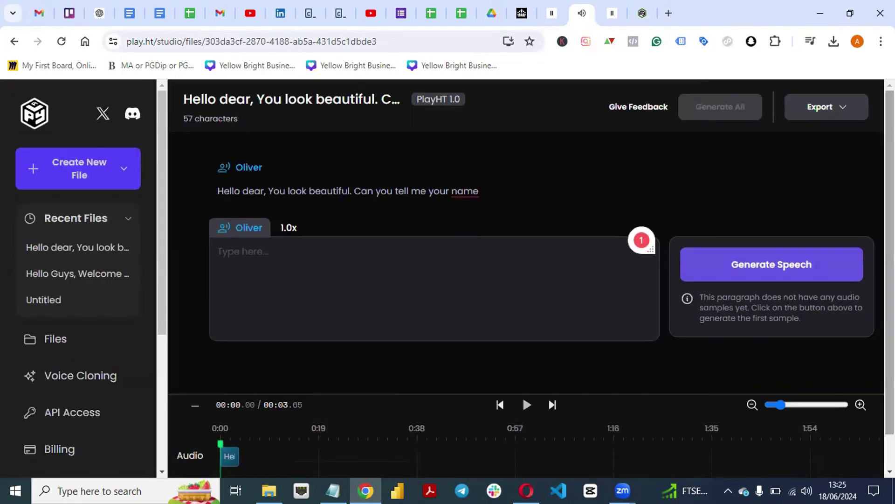
left_click(235, 231)
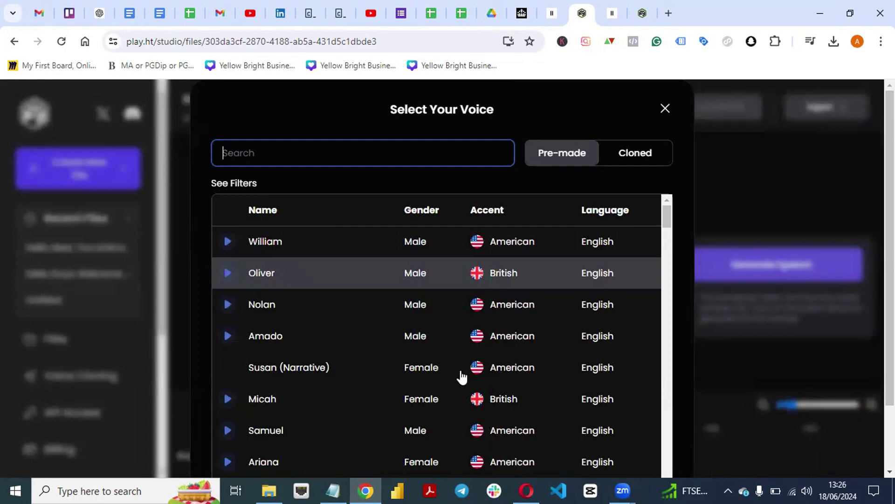
left_click(305, 369)
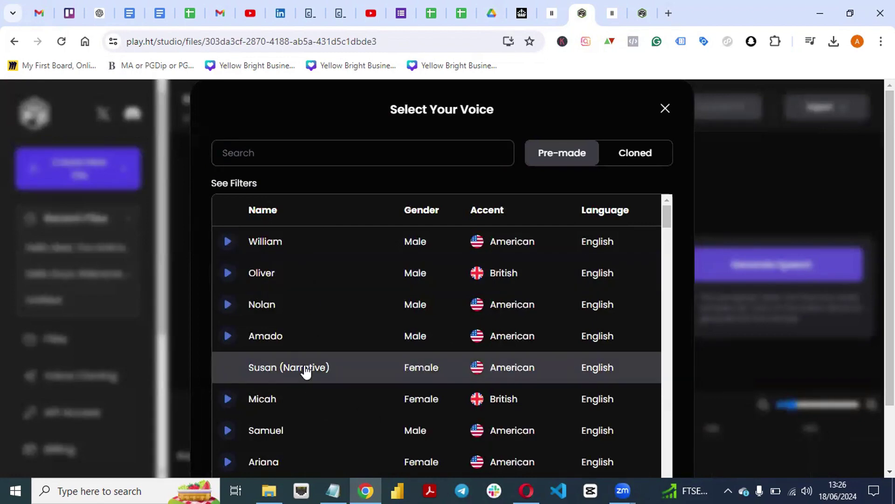
left_click_drag(667, 213, 660, 485)
scroll(442, 280, "down", 2)
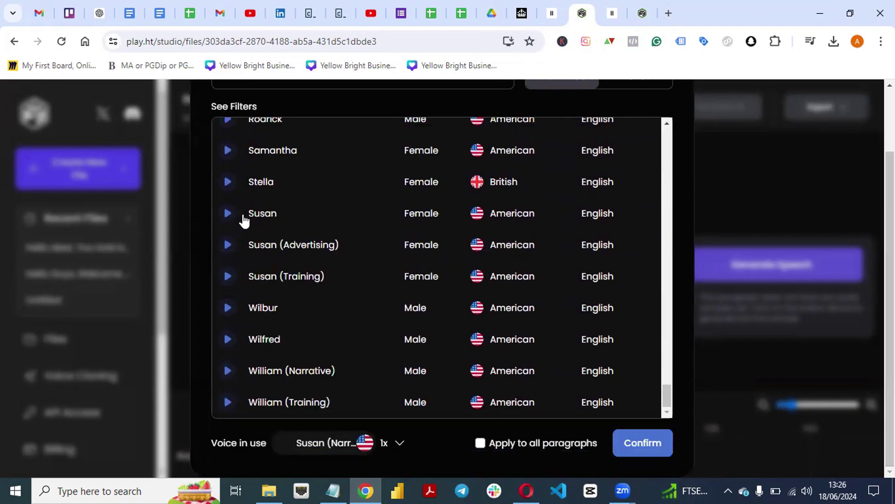
left_click(279, 187)
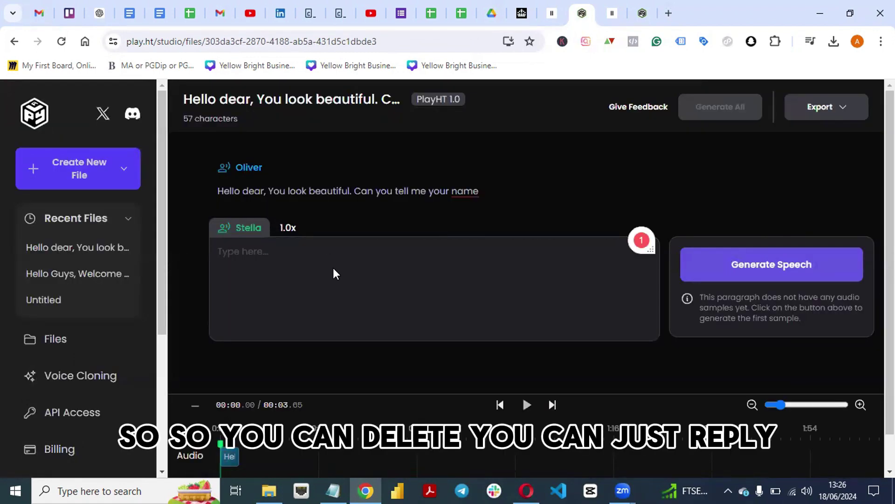
Step: Type 'My name is stella' in the paragraph, then revise the text to end with 'ur name'
left_click(251, 251)
type("My")
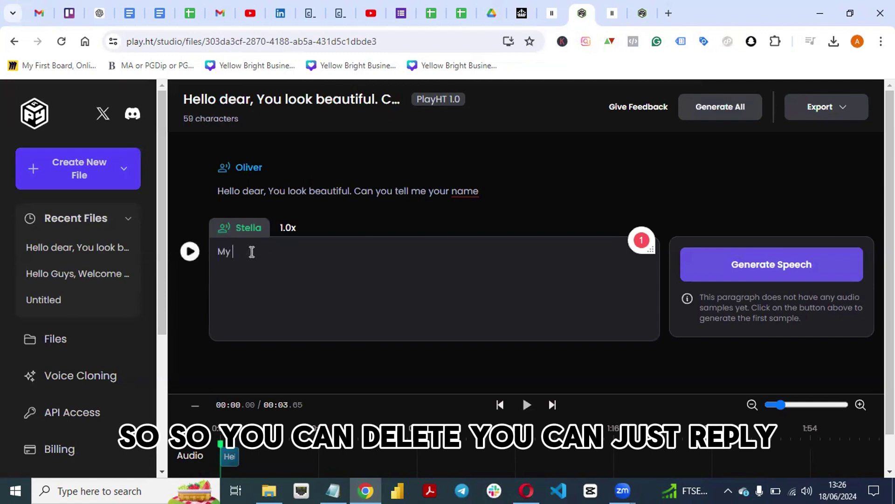
type(" name ")
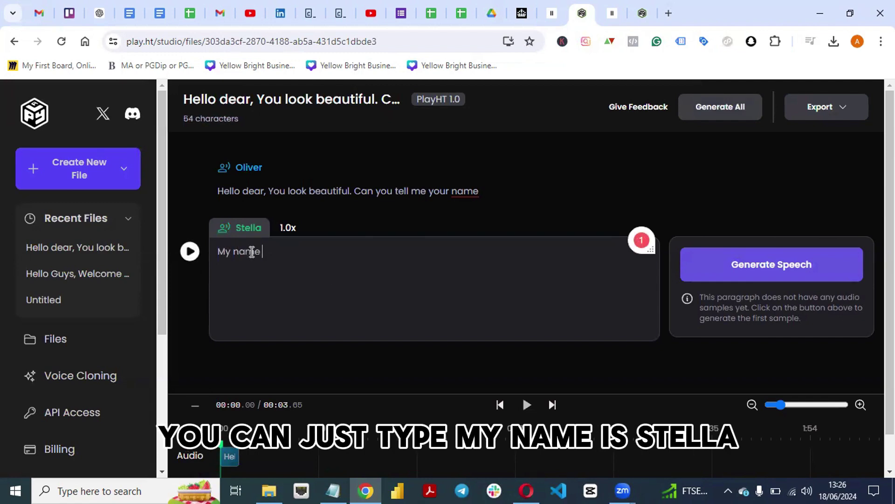
type("is stella")
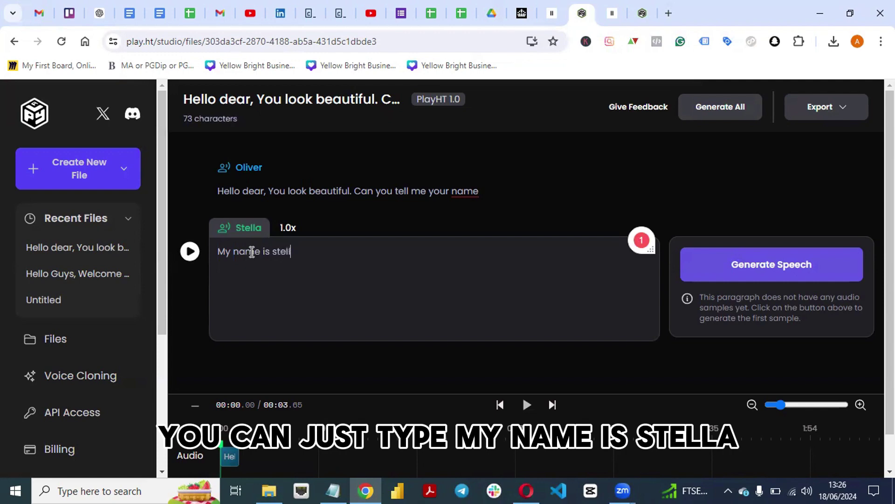
key("BackSpace")
key("BackSpace")
key("BackSpace")
key("BackSpace")
key("BackSpace")
key("BackSpace")
key("BackSpace")
key("BackSpace")
key("BackSpace")
key("BackSpace")
key("BackSpace")
key("BackSpace")
key("BackSpace")
key("BackSpace")
key("BackSpace")
key("BackSpace")
key("BackSpace")
key("BackSpace")
key("BackSpace")
key("BackSpace")
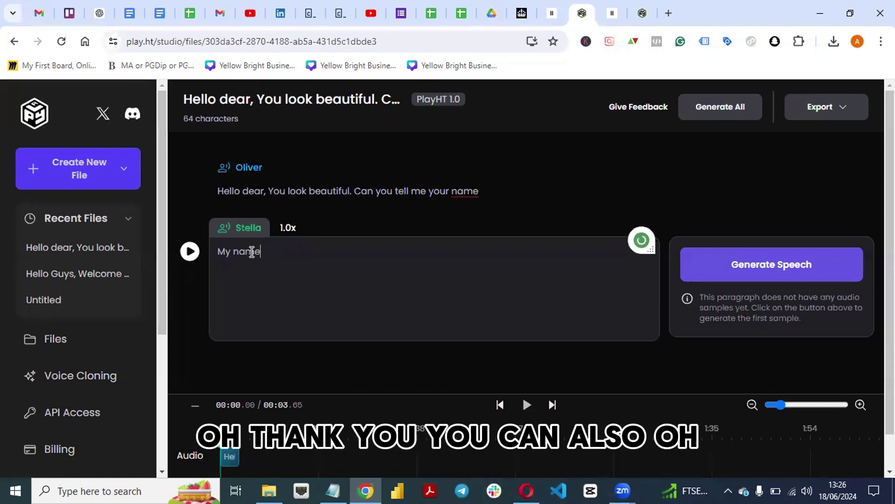
type("O")
key("BackSpace")
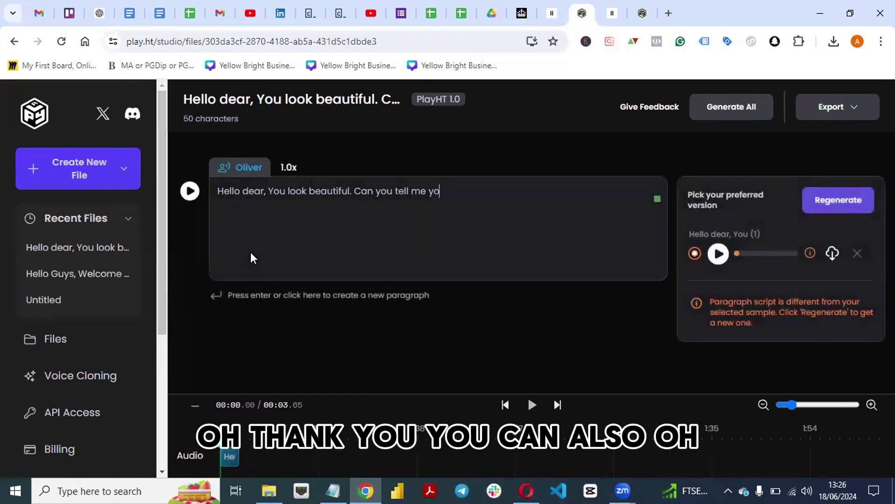
key("BackSpace")
key("ctrl+z")
key("BackSpace")
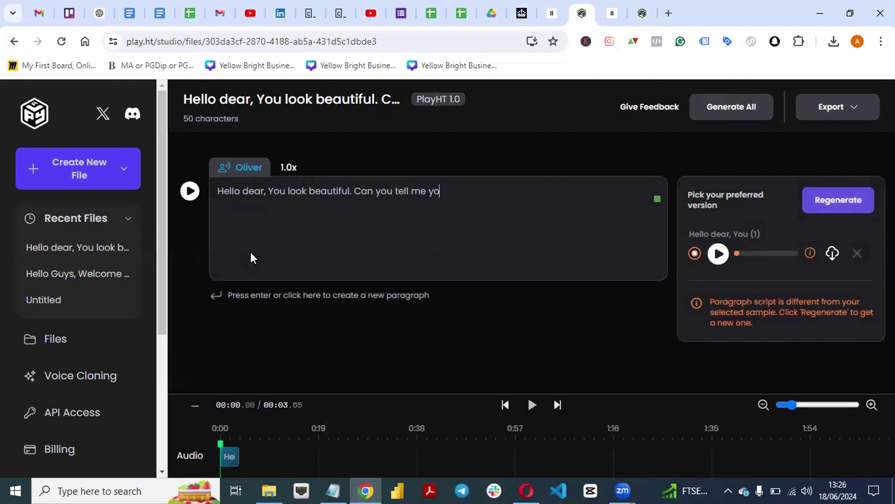
type("ur name")
Step: Add a fresh paragraph below Oliver's line, search 'ste' and assign Stella as its voice
left_click(233, 298)
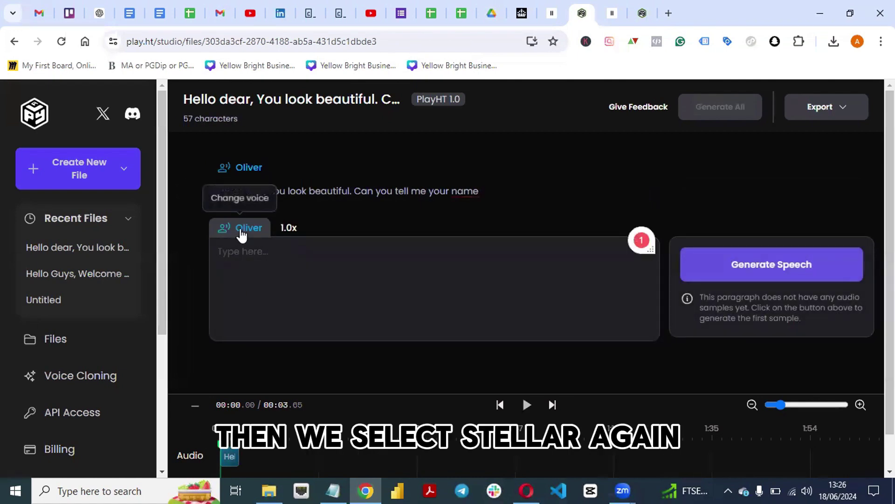
left_click(241, 233)
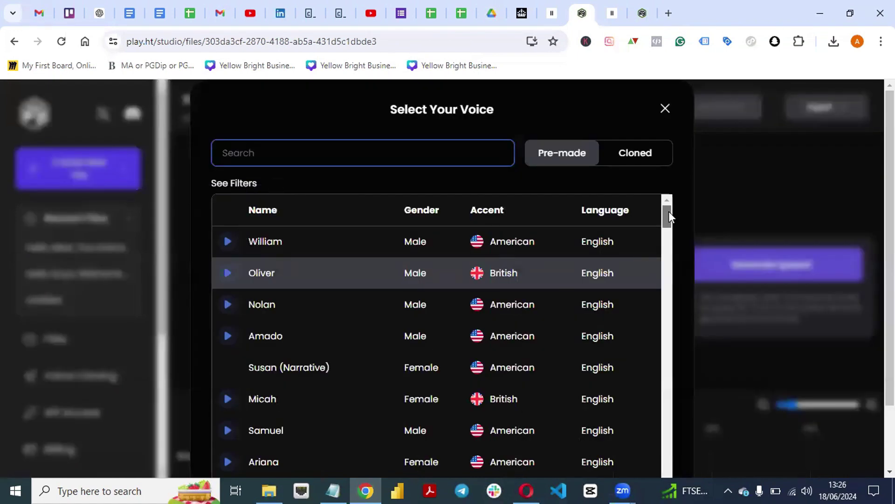
left_click_drag(669, 211, 649, 315)
type("ste")
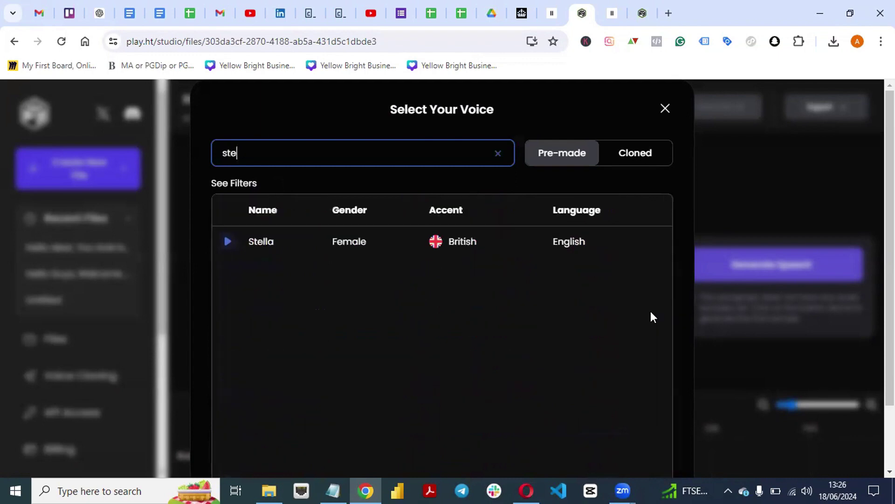
left_click(364, 254)
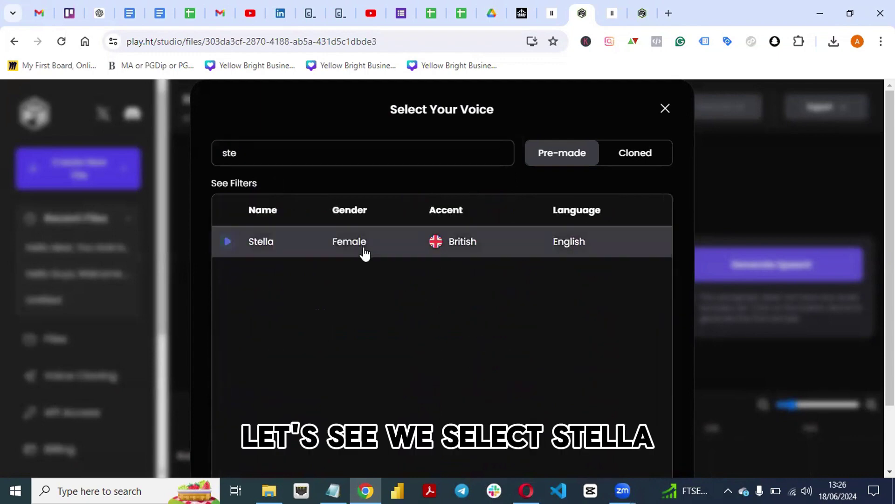
scroll(648, 443, "down", 2)
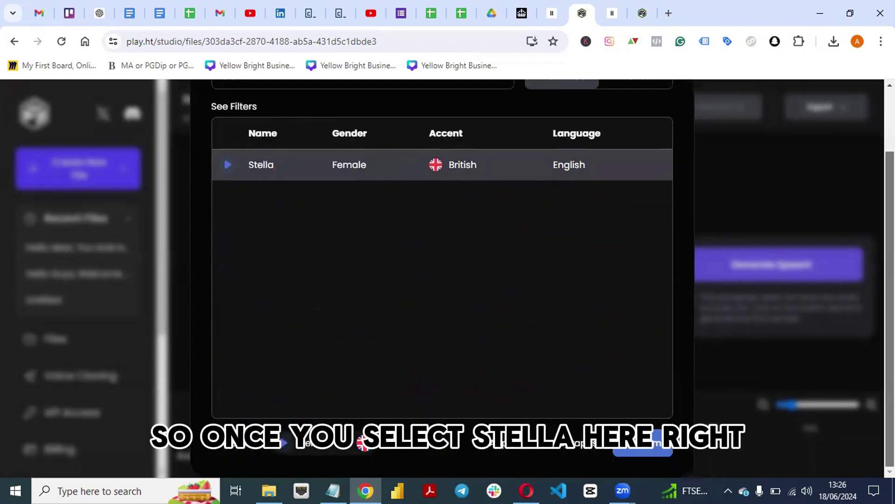
left_click(652, 449)
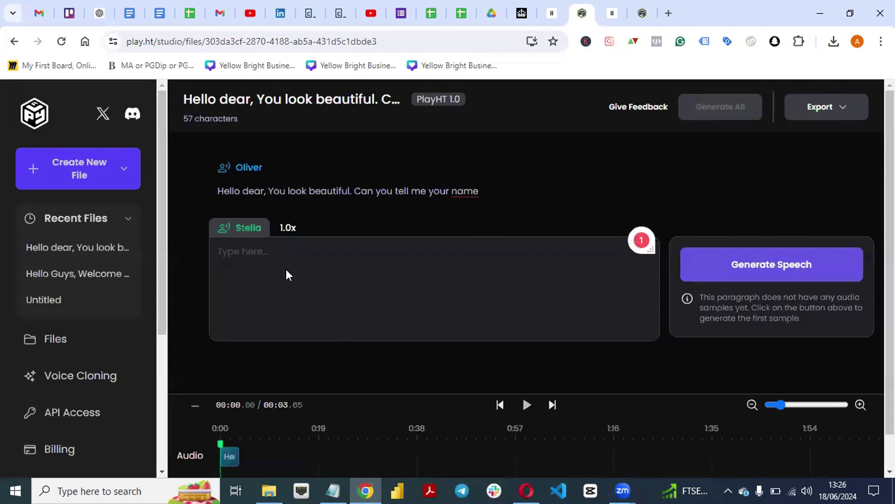
Step: Type Stella's reply 'Oh thank you. My name is stella', generate its speech and play it
left_click(240, 248)
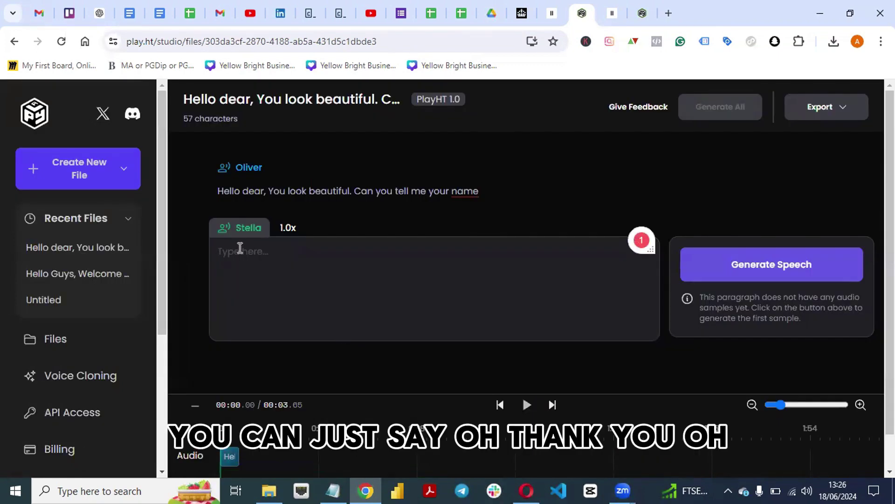
type("Oh tahnk")
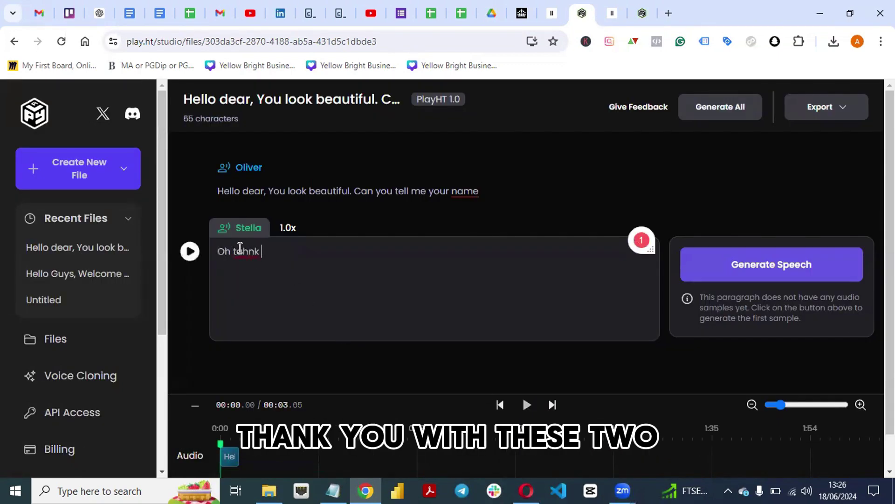
key("BackSpace")
key("BackSpace")
key("BackSpace")
key("BackSpace")
type("hanky")
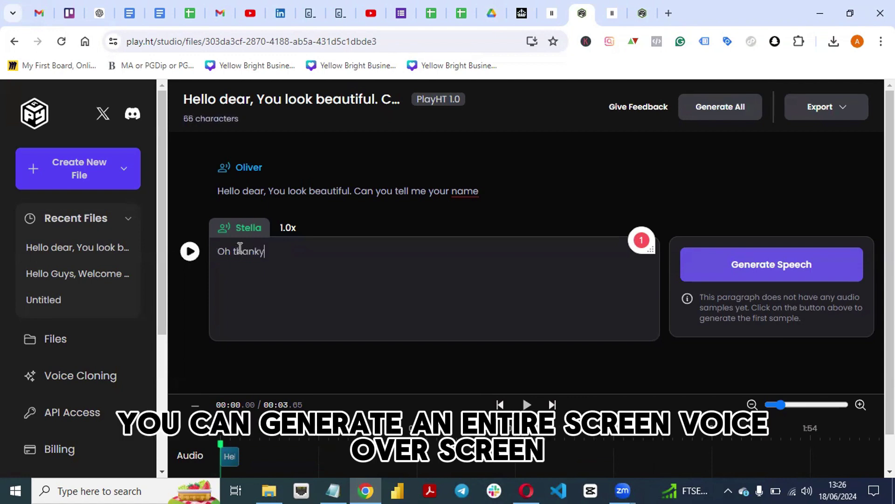
key("BackSpace")
key("BackSpace")
type("kk you. ")
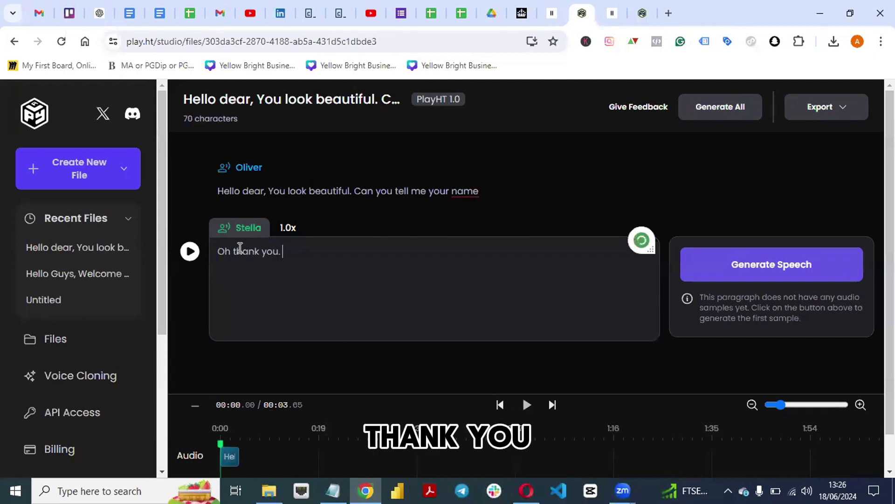
type("My name is ")
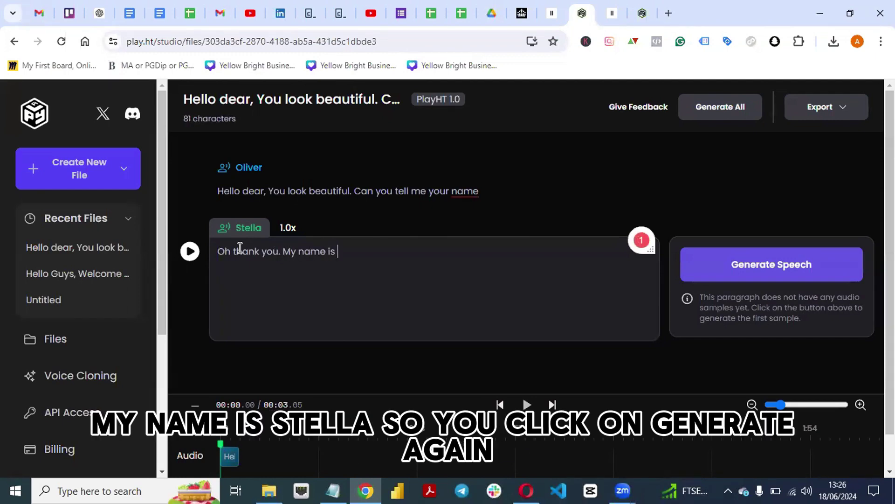
type("stella")
left_click(767, 269)
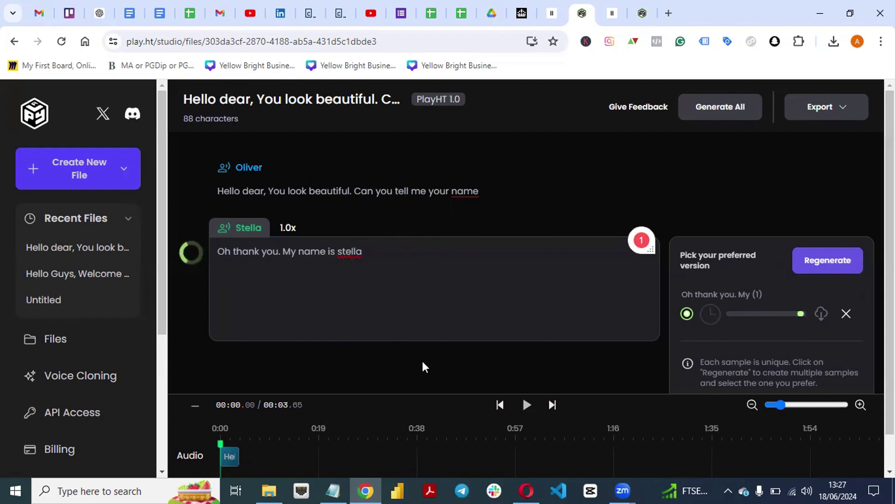
left_click(710, 318)
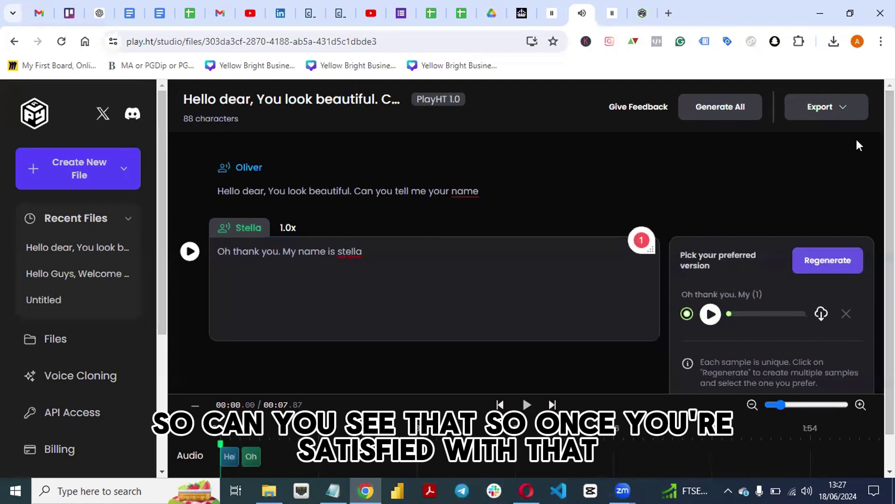
Step: Show the Export dropdown with 'Each paragraph separately' and 'As a single audio file'
left_click(843, 116)
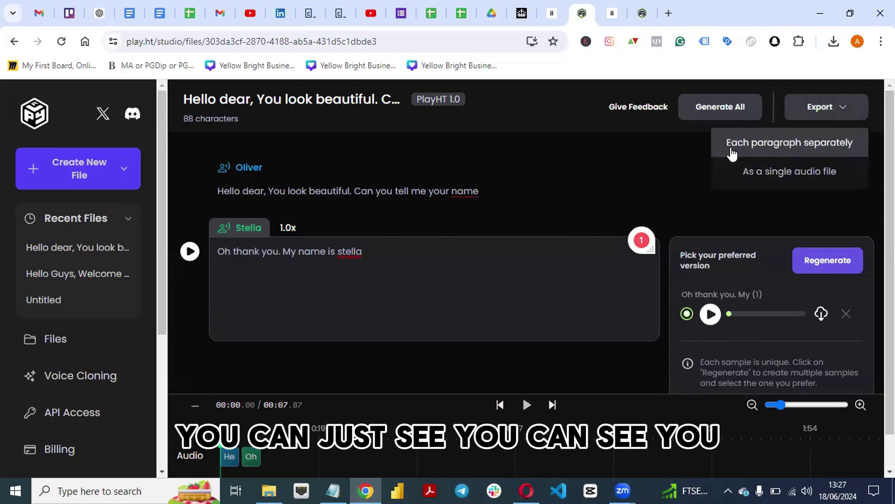
left_click(838, 114)
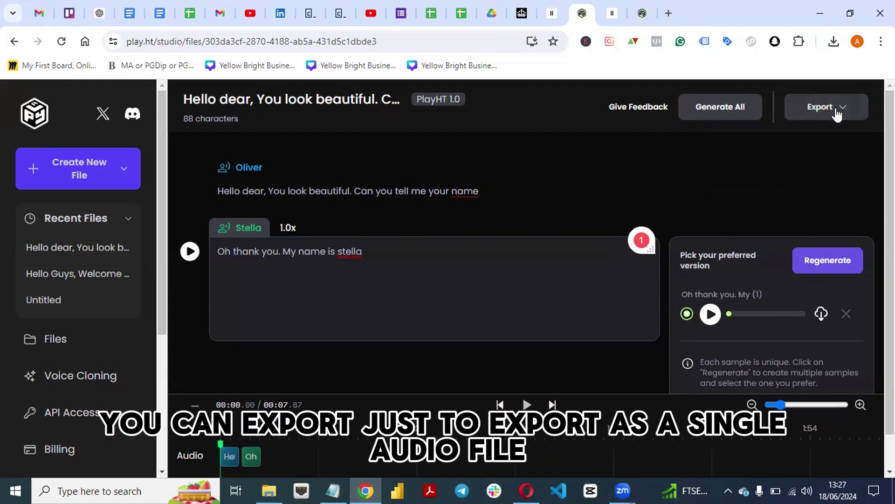
left_click(837, 114)
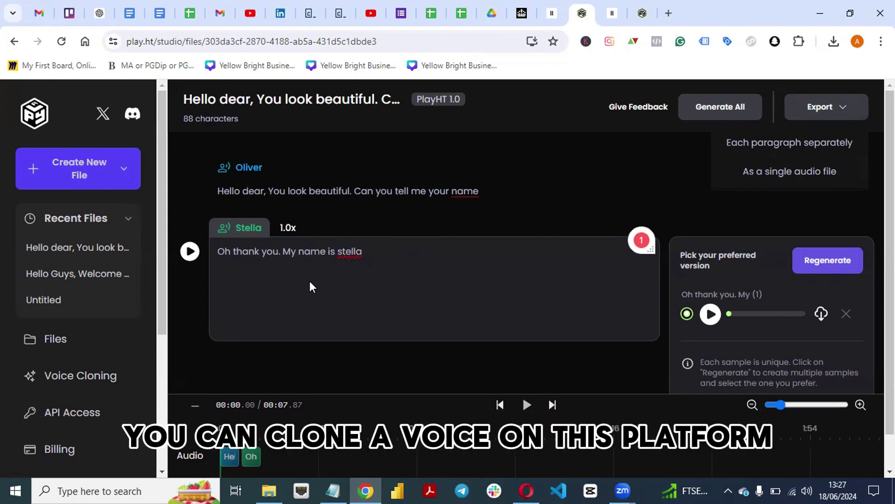
Step: Go to Voice Cloning and start a new clone to see the Instant and High Fidelity options
left_click(82, 382)
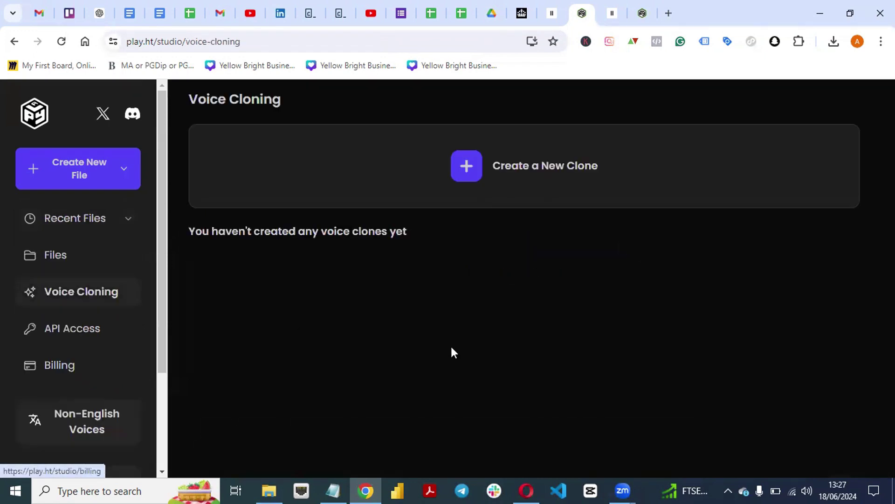
left_click(476, 167)
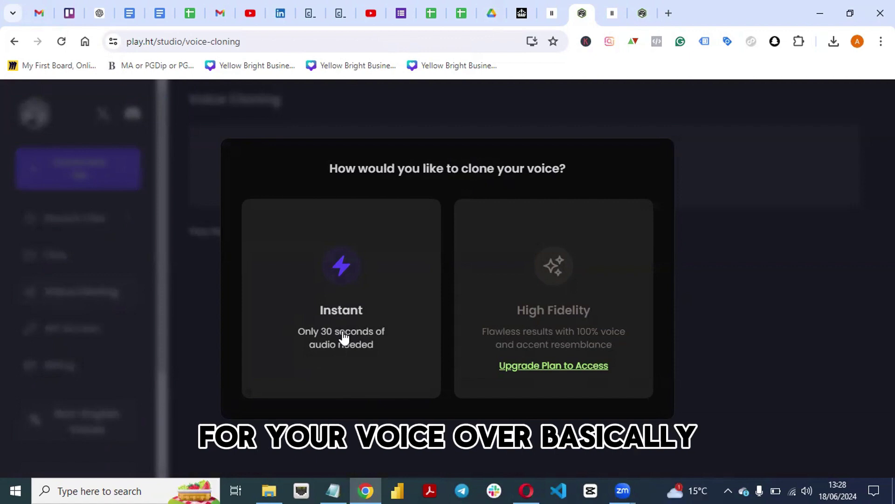
Step: Choose Instant cloning and review the form's voice name, audio sample, gender and tags fields
left_click(344, 293)
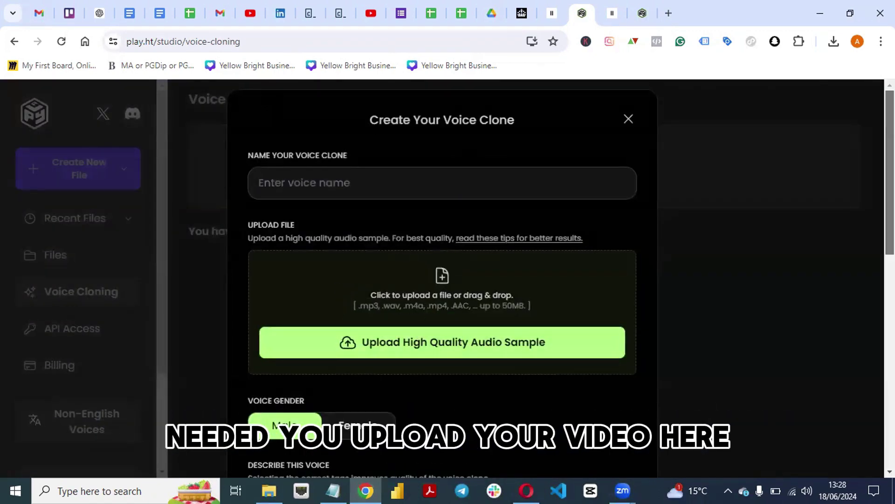
scroll(465, 339, "down", 5)
scroll(442, 280, "down", 3)
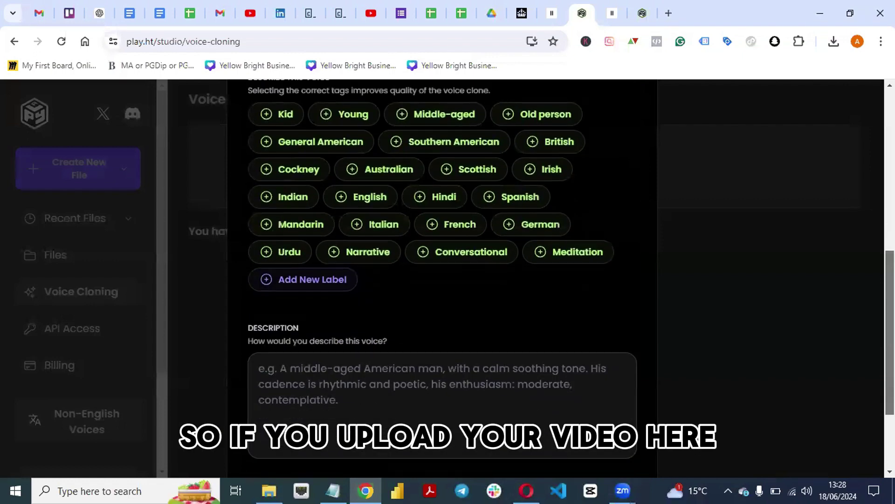
scroll(334, 283, "down", 3)
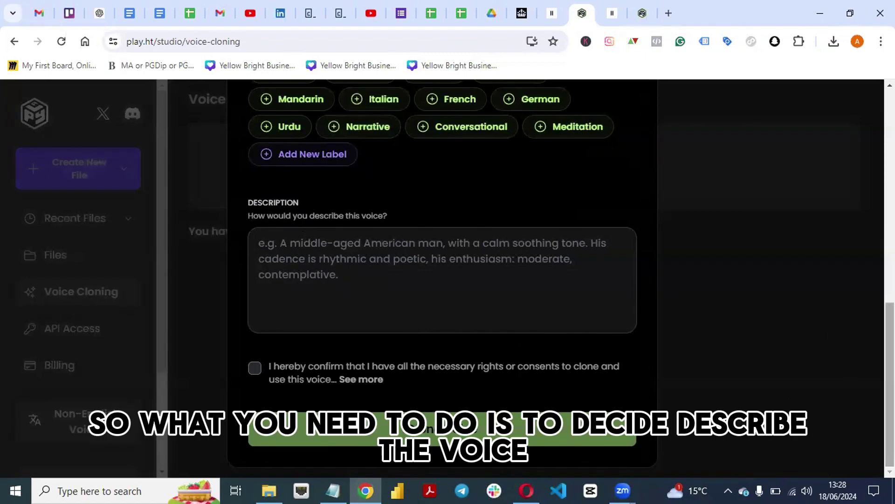
scroll(284, 168, "up", 4)
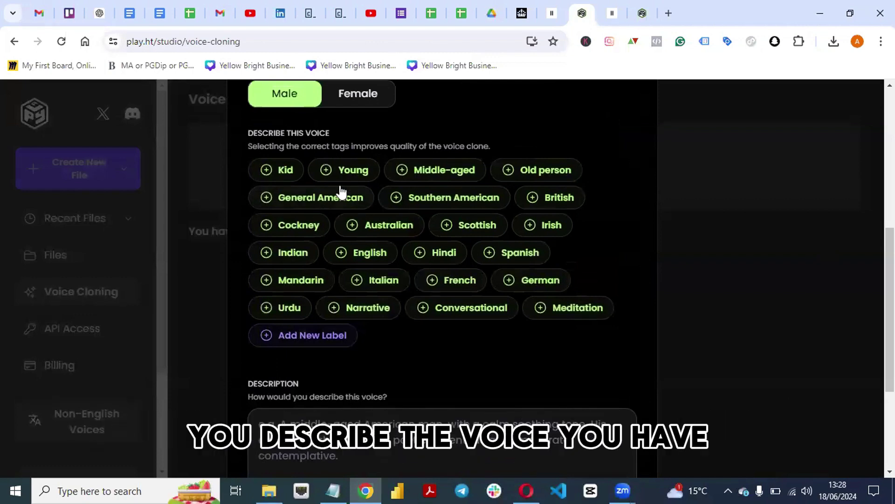
scroll(432, 210, "up", 3)
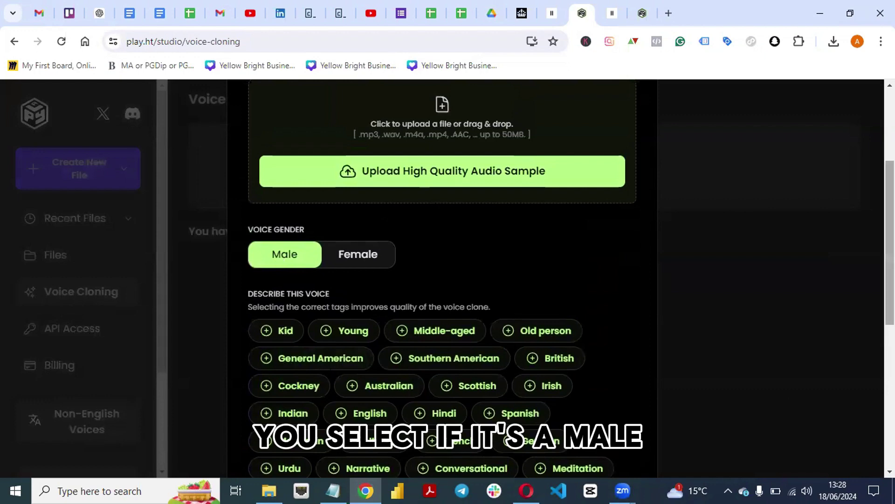
scroll(442, 279, "up", 2)
scroll(581, 271, "up", 1)
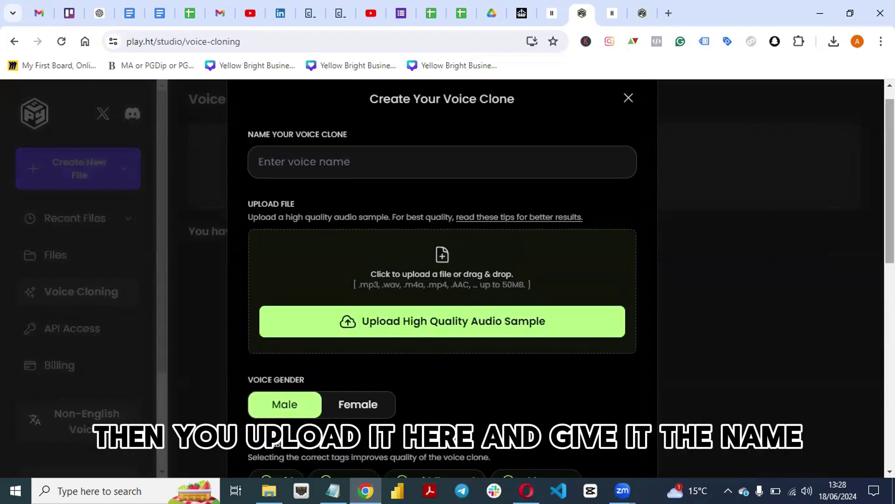
scroll(443, 279, "down", 3)
scroll(442, 280, "down", 2)
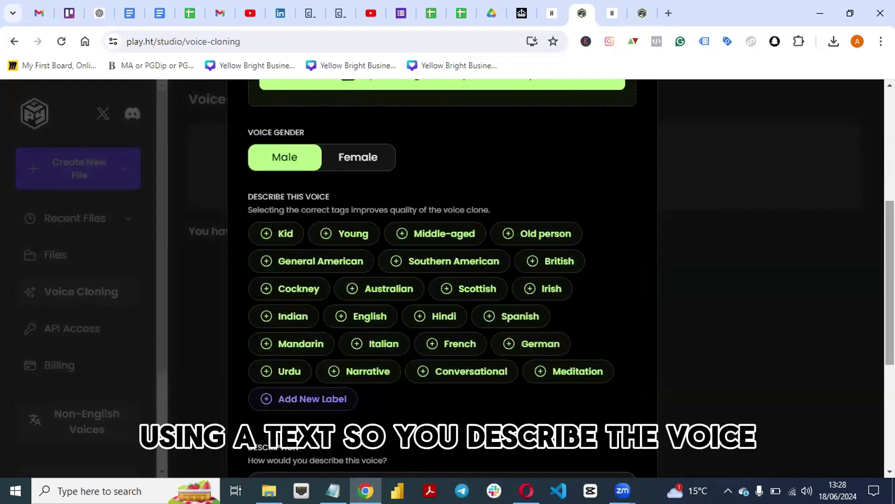
scroll(190, 299, "up", 1)
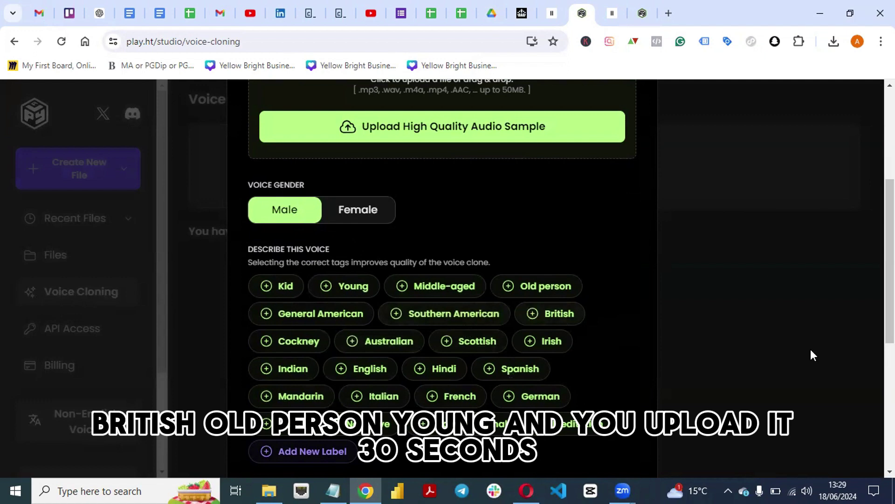
left_click_drag(890, 261, 890, 218)
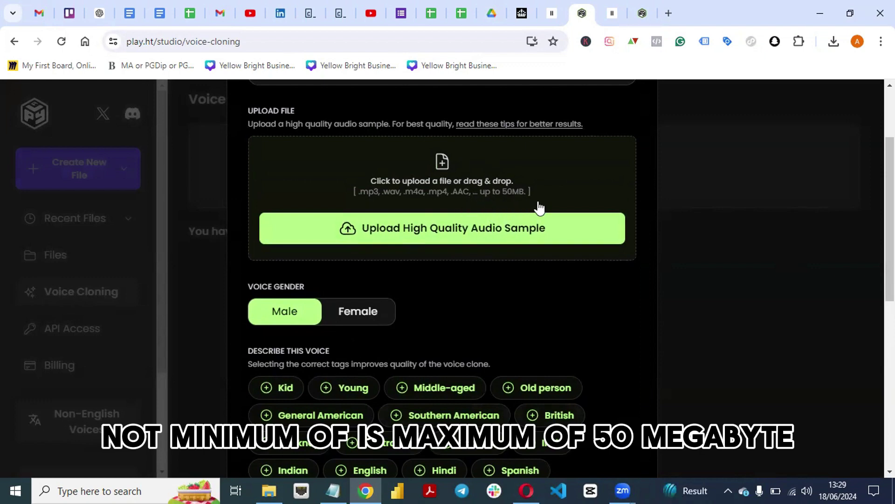
scroll(308, 305, "up", 3)
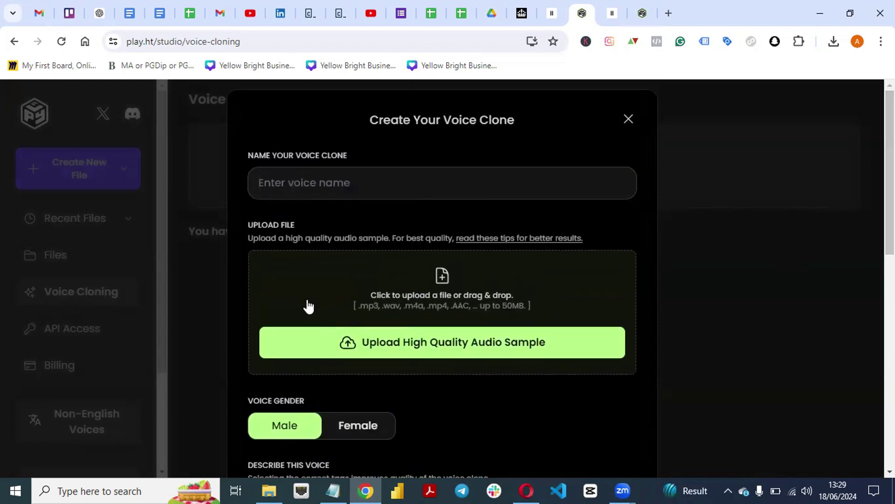
scroll(539, 210, "down", 6)
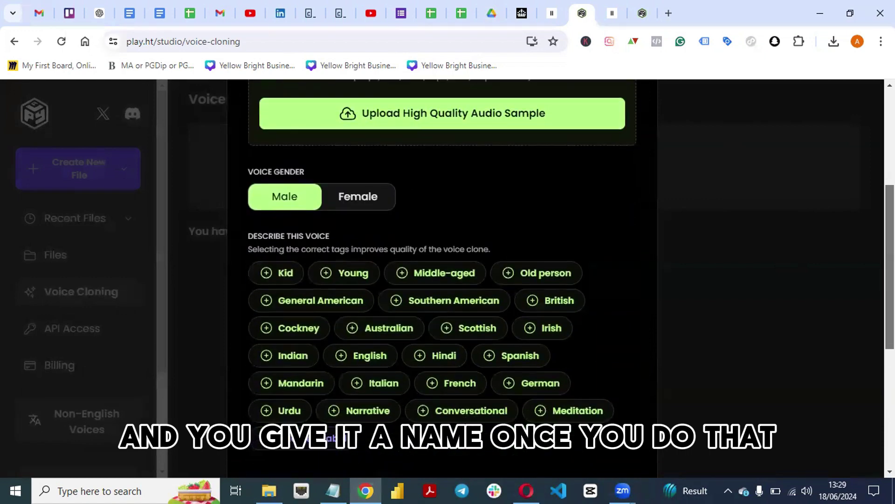
scroll(422, 384, "down", 4)
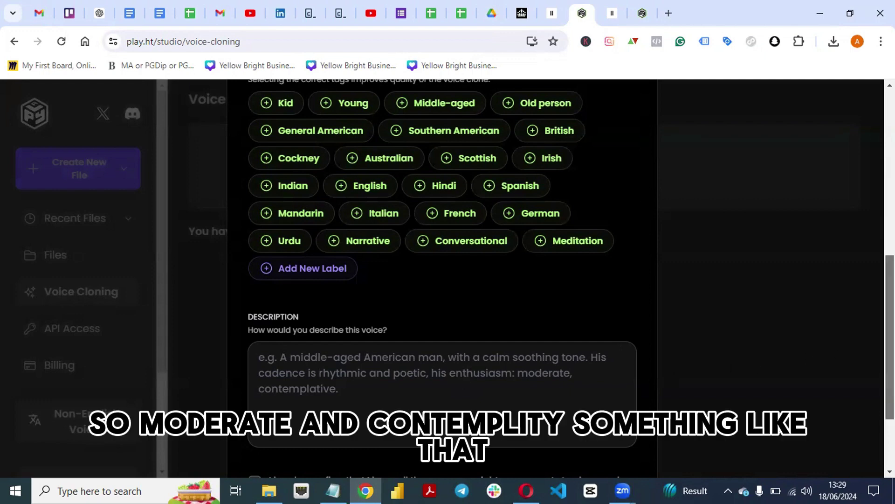
scroll(528, 374, "down", 2)
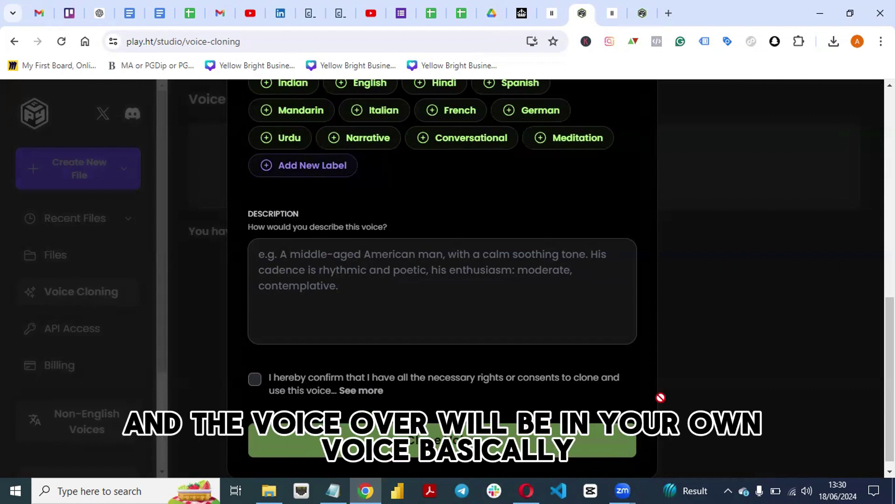
left_click_drag(890, 373, 890, 226)
scroll(442, 280, "up", 3)
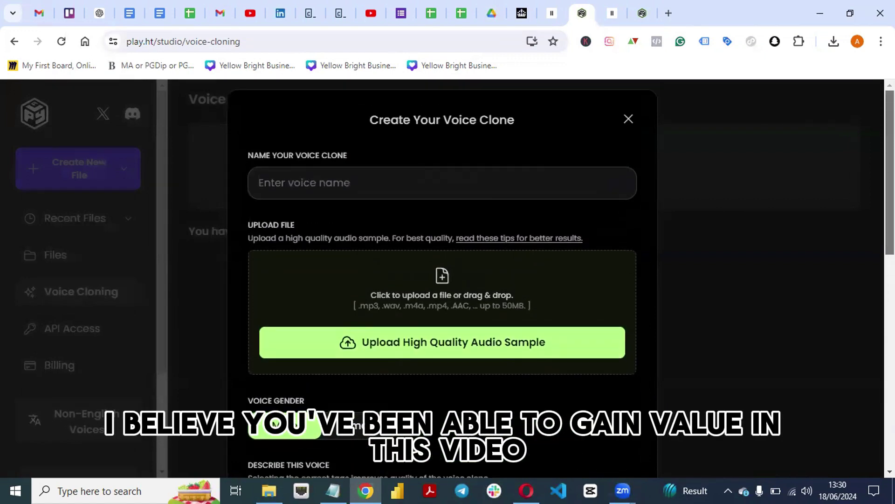